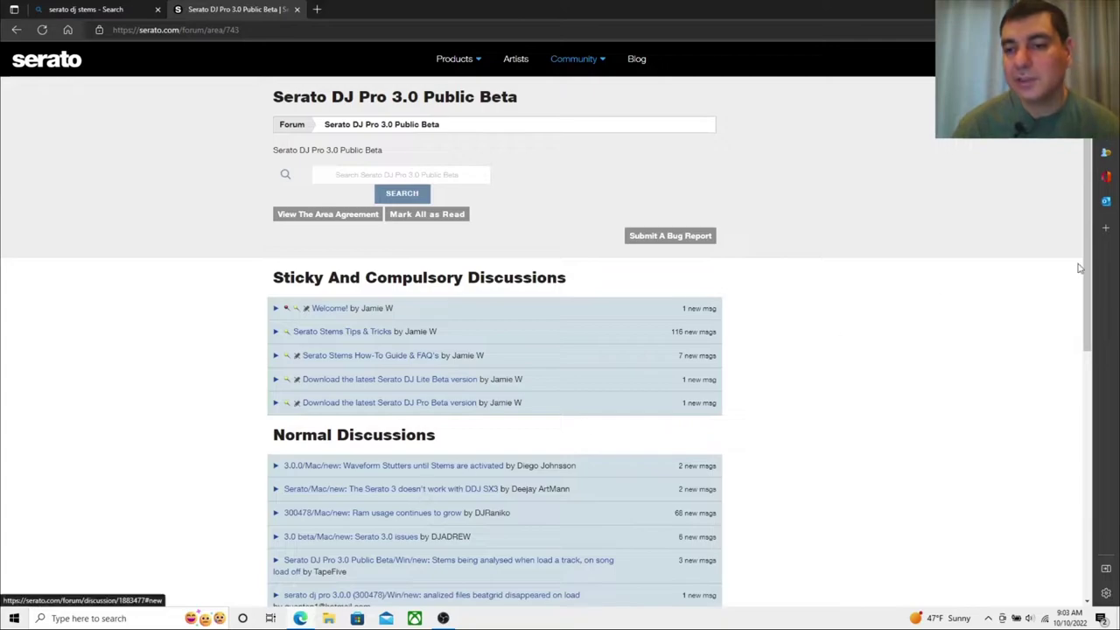
Look over the Serato DJ Pro 3.0 Public Beta forum and open the discussion for downloading the latest Serato DJ Lite Beta version
scroll(1094, 262, "down", 3)
scroll(1102, 358, "down", 2)
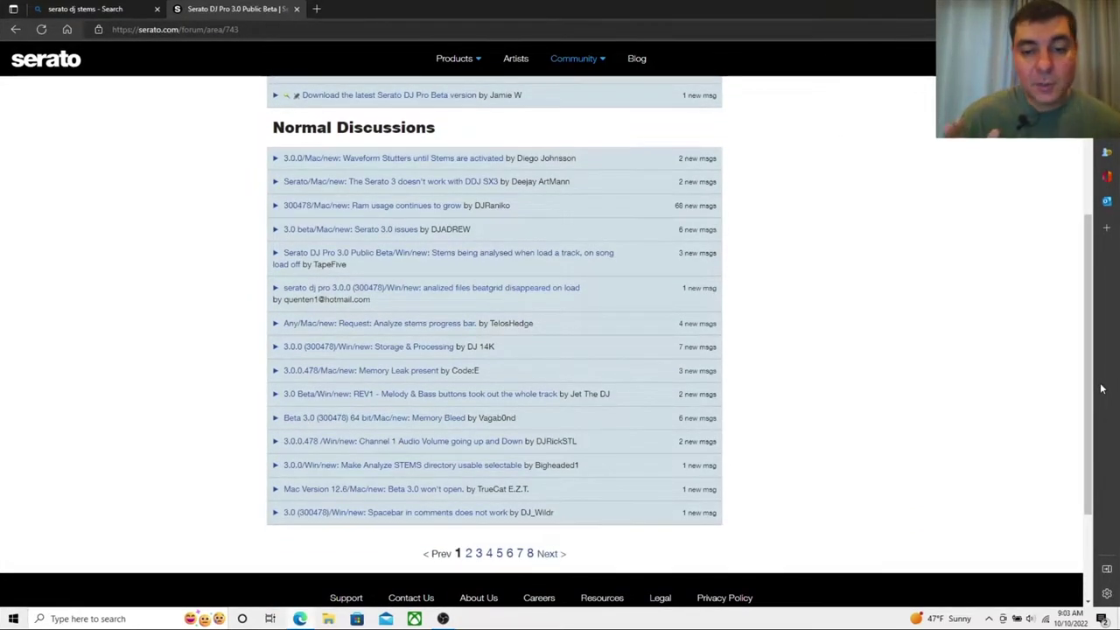
left_click_drag(1088, 389, 1085, 284)
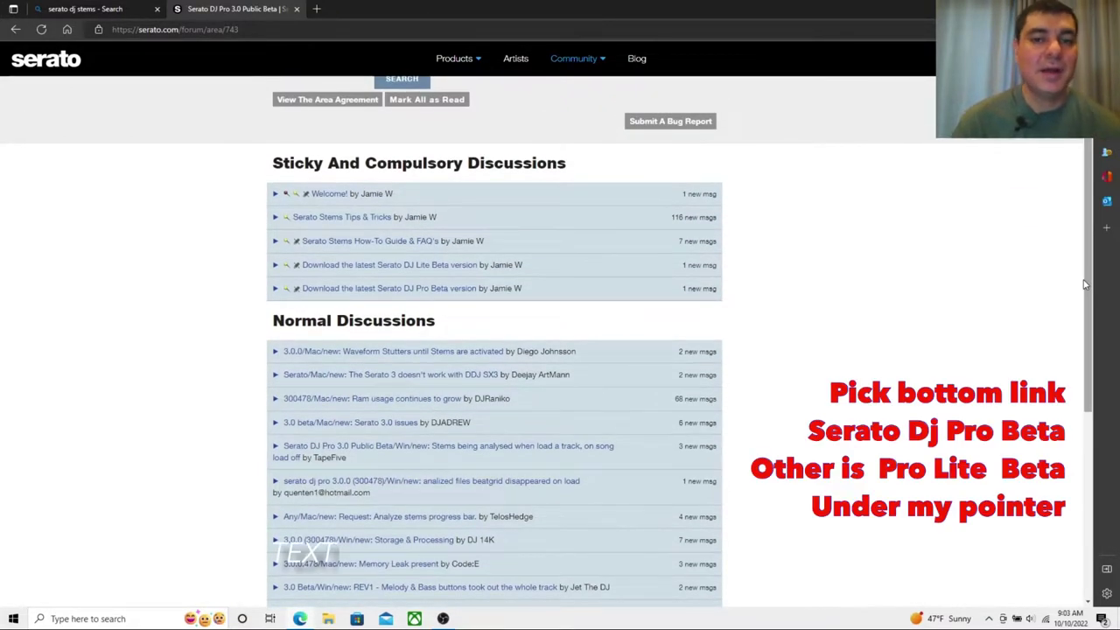
left_click(354, 267)
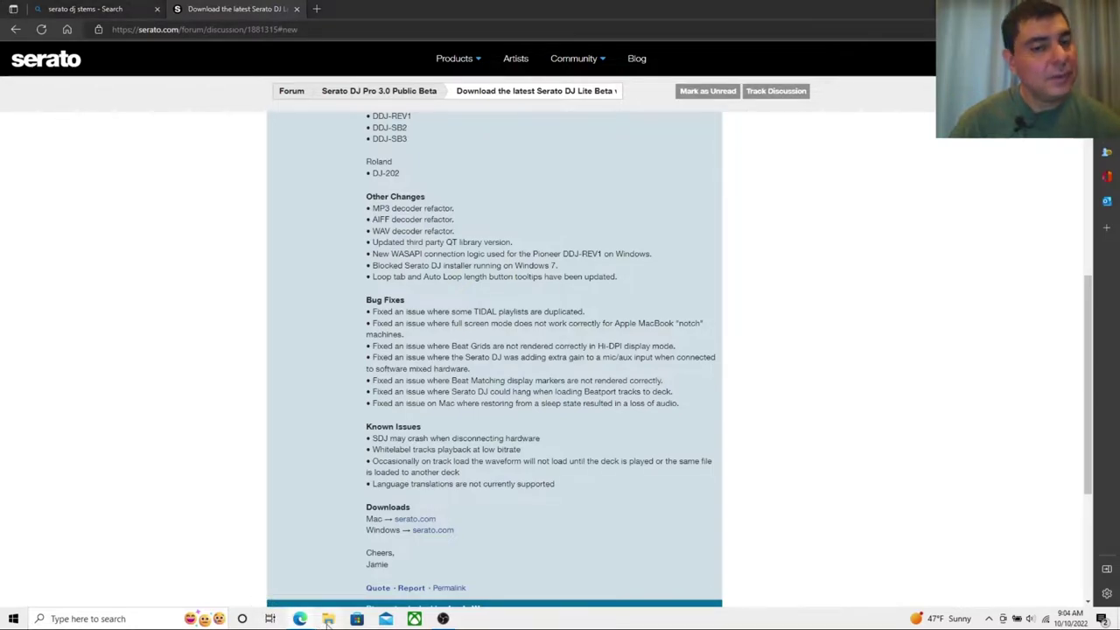
Switch to File Explorer and open the extracted Serato DJ Pro 3.0.0.478 folder in Downloads
left_click(328, 619)
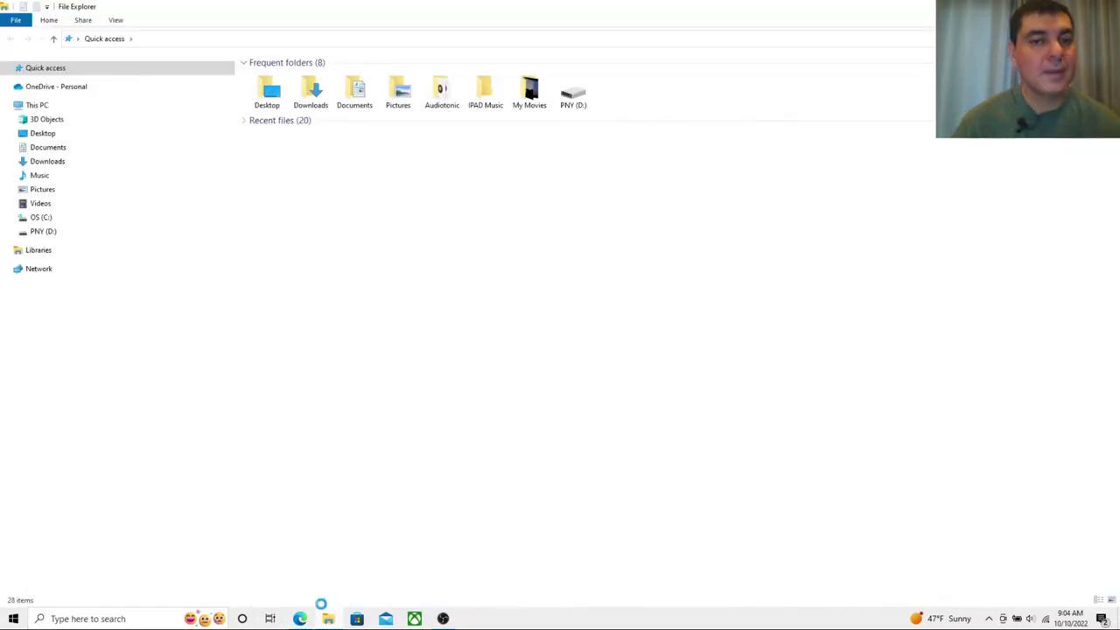
left_click(52, 163)
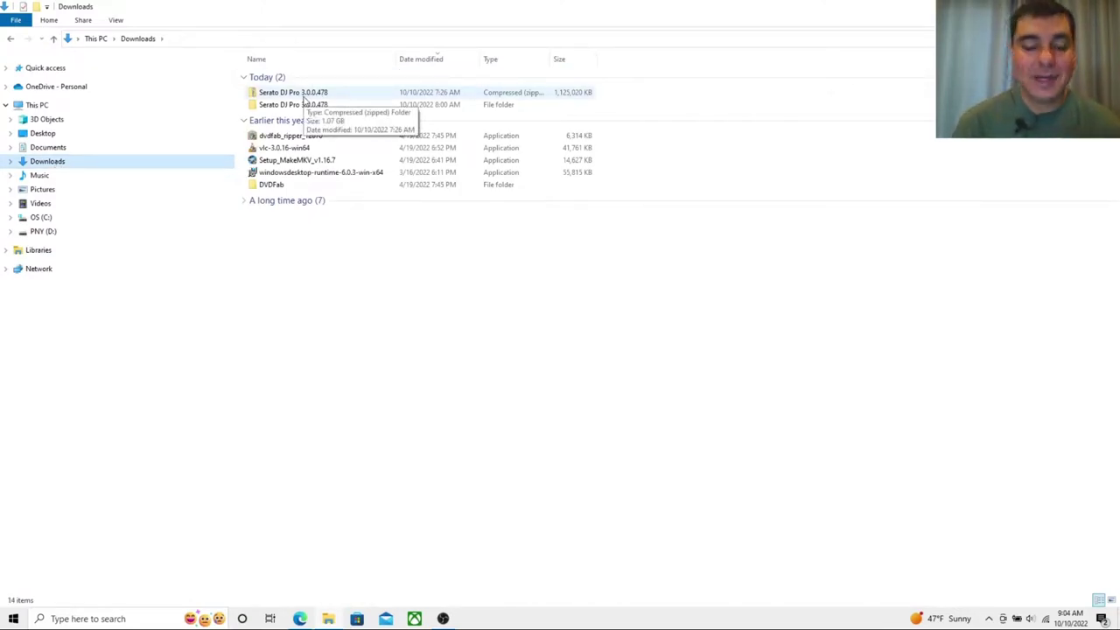
right_click(304, 96)
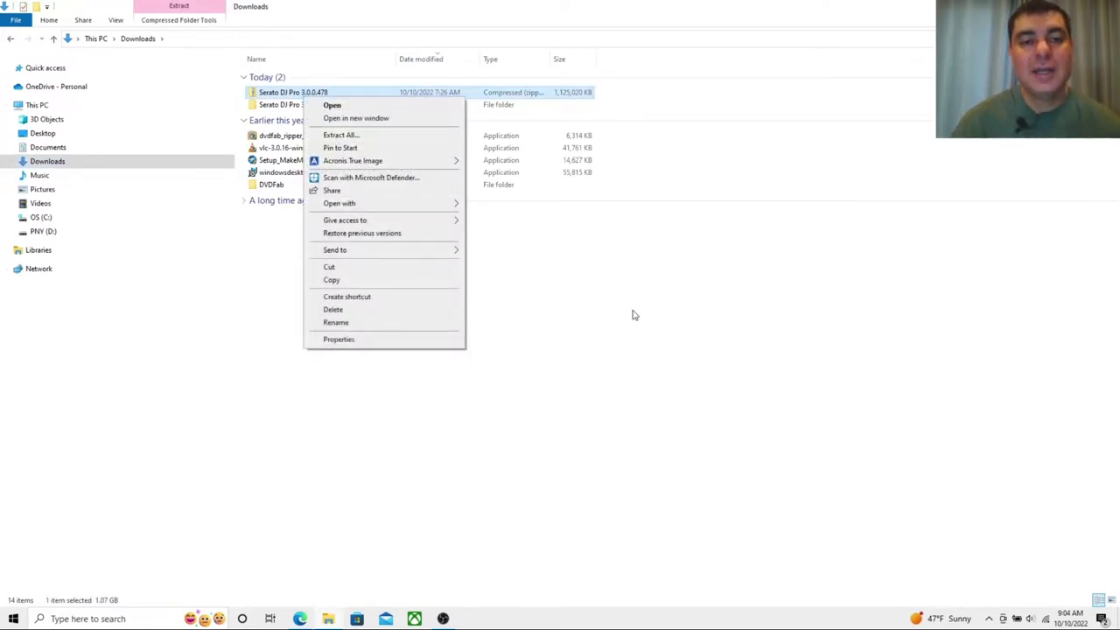
left_click(619, 211)
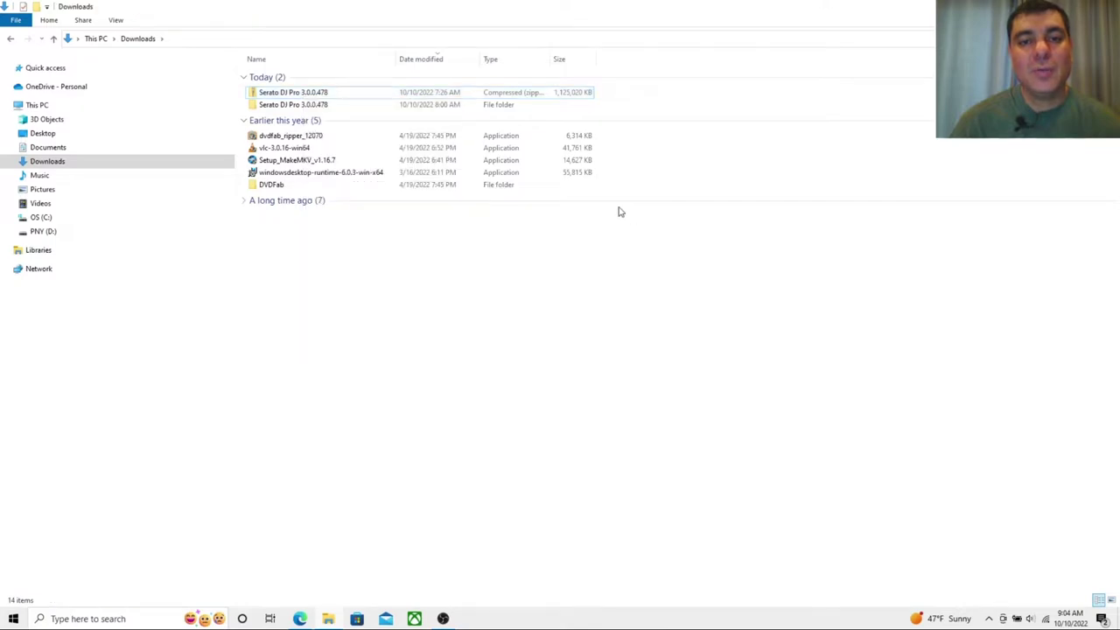
double_click(318, 106)
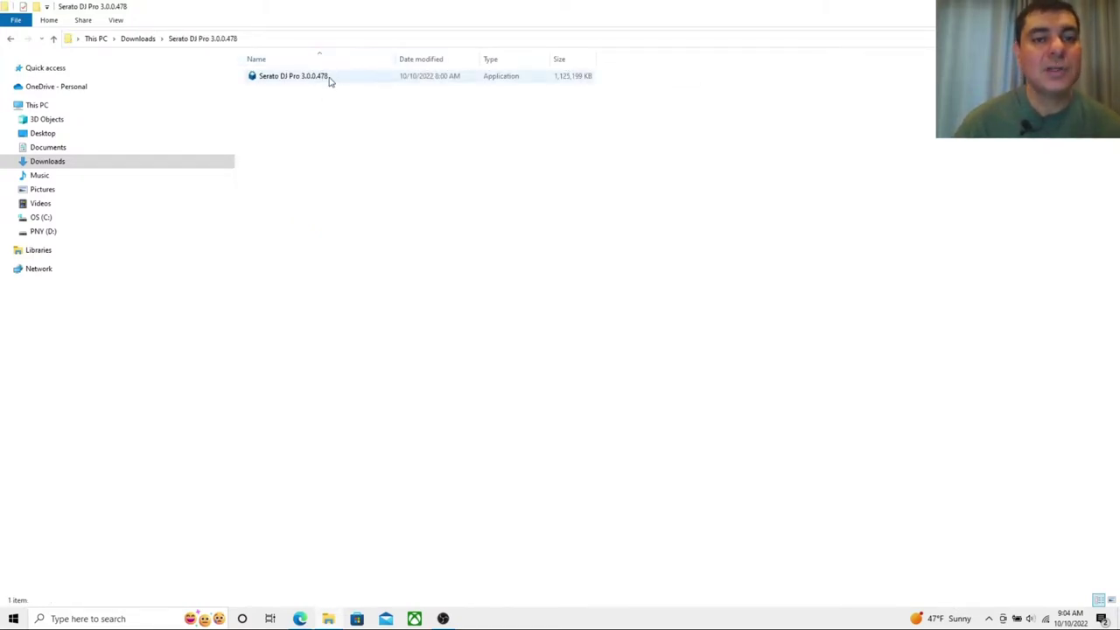
Run the Serato DJ Pro 3.0.0.478 installer from the extracted folder
right_click(330, 79)
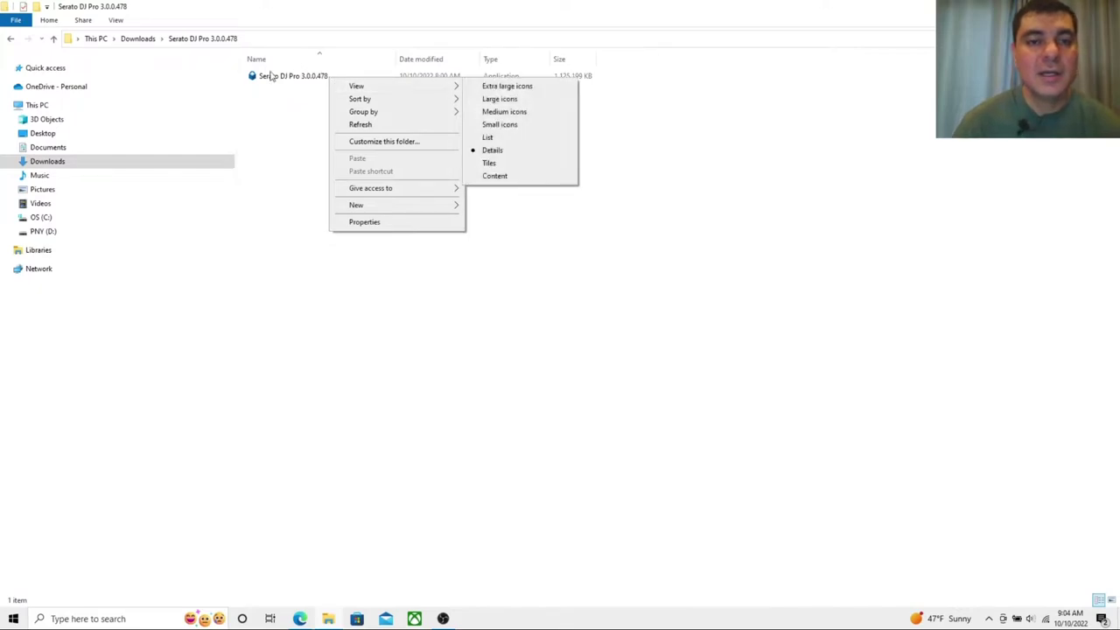
left_click(287, 80)
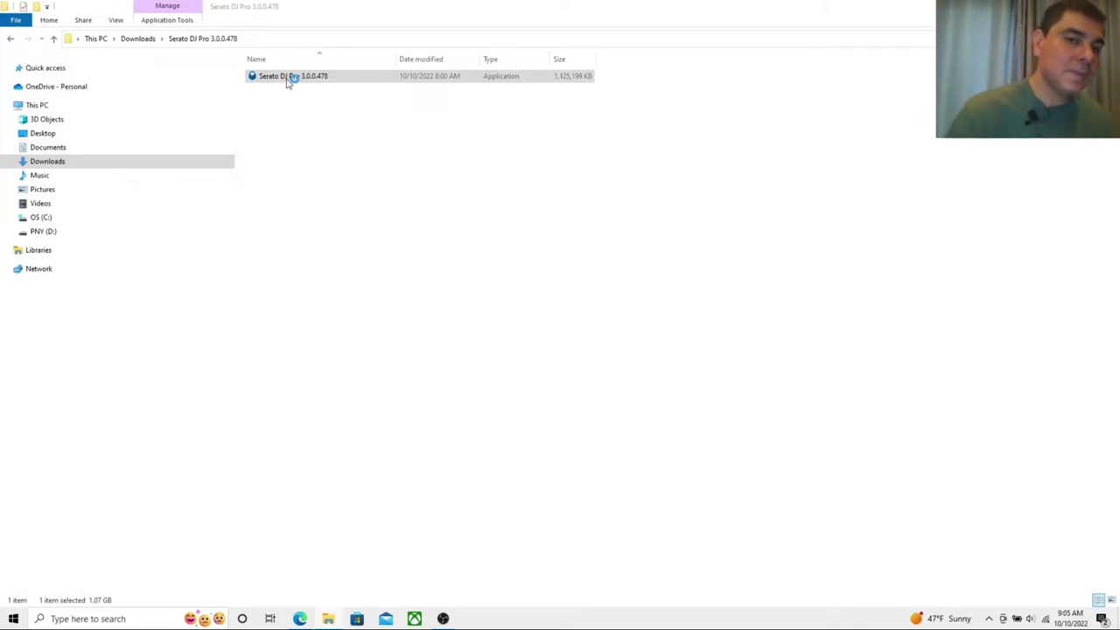
left_click(287, 81)
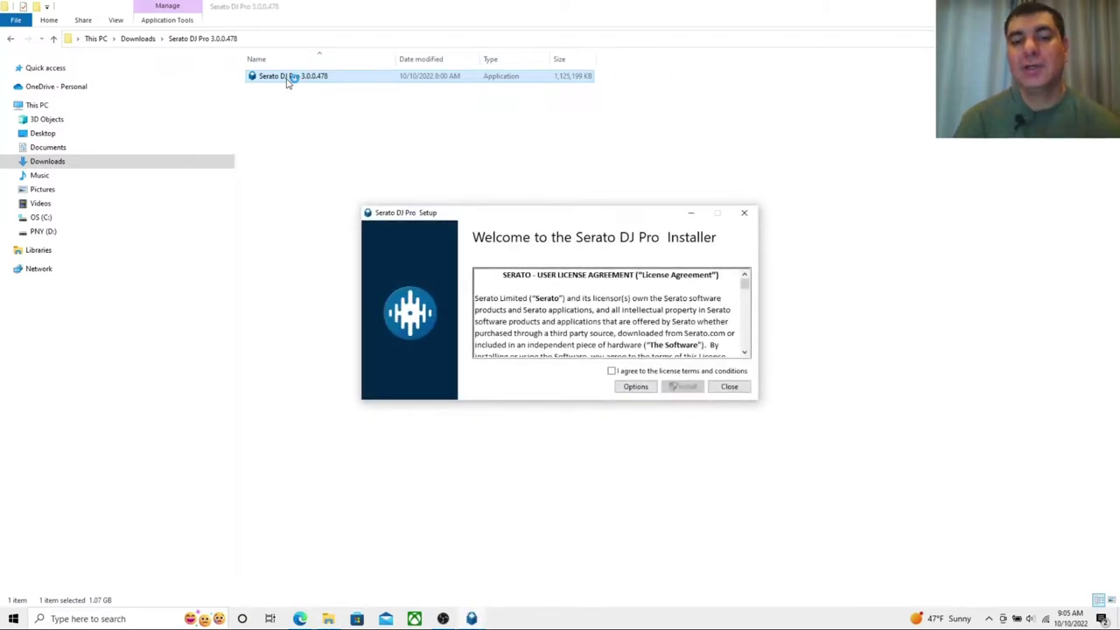
Agree to the license terms, install Serato DJ Pro and close the finished setup
left_click(612, 371)
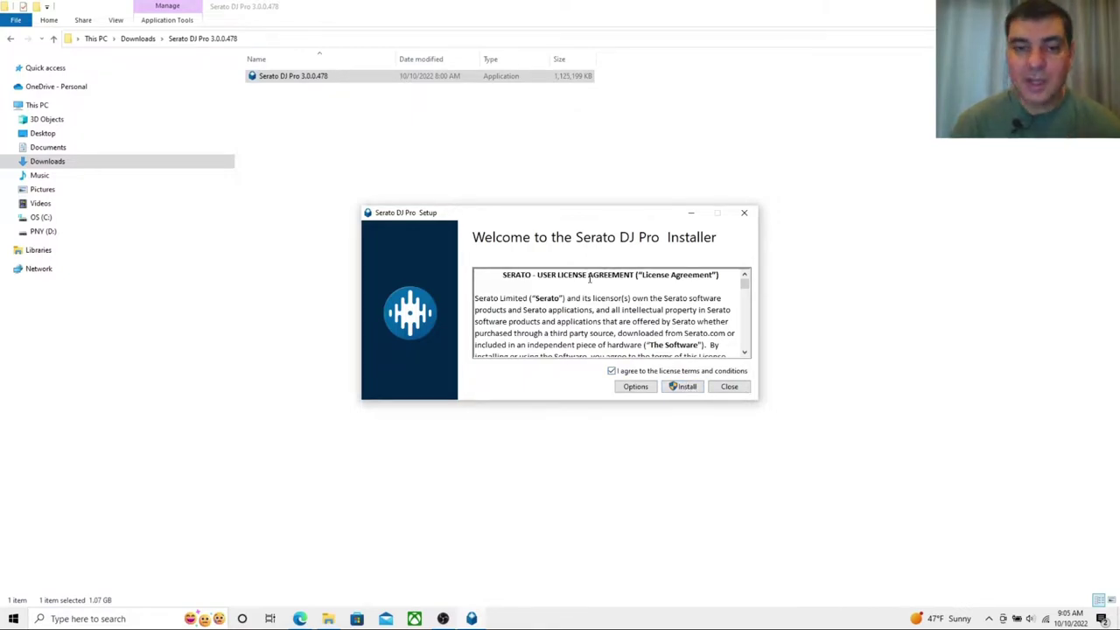
left_click_drag(744, 287, 748, 361)
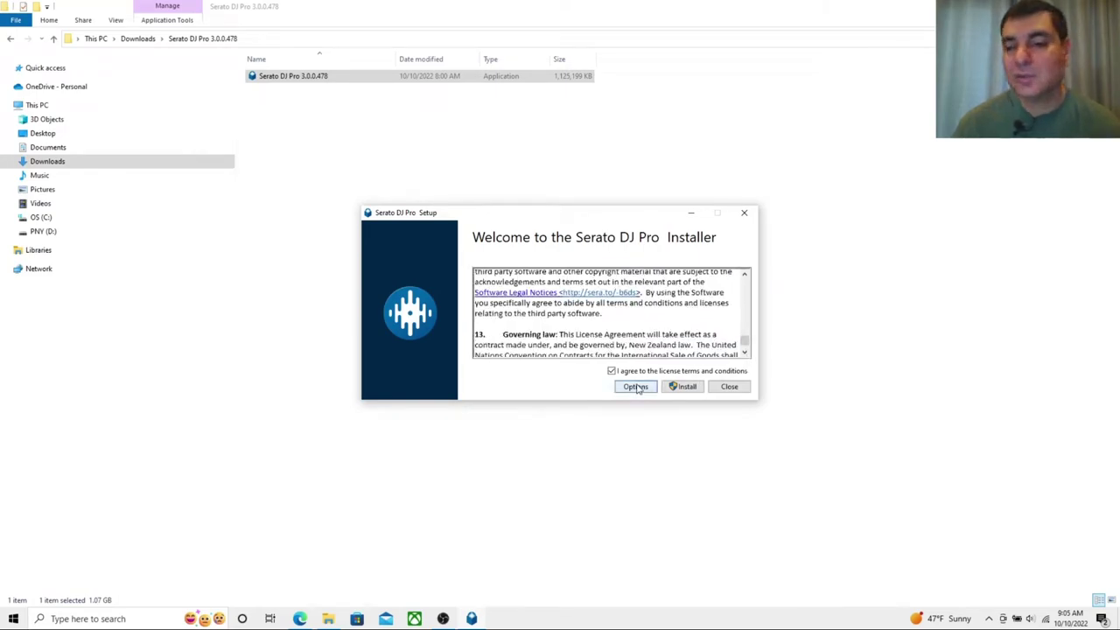
left_click(686, 387)
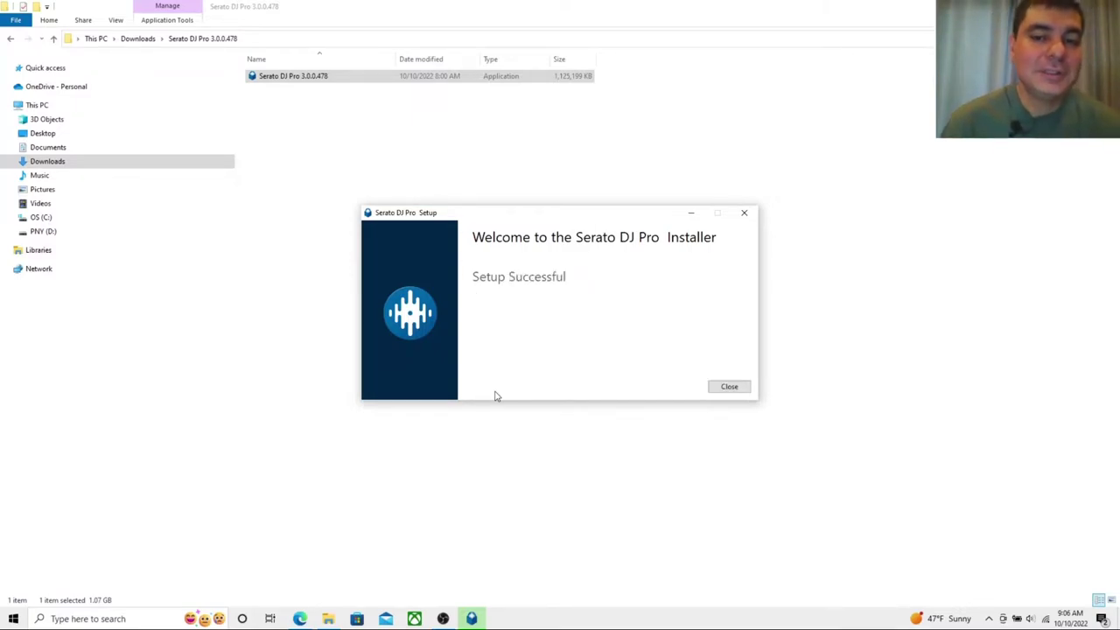
left_click(729, 387)
Show the desktop and move the Serato DJ Pro shortcut to the empty area level with the VirtualDJ 2021 shortcut
key("alt+Tab")
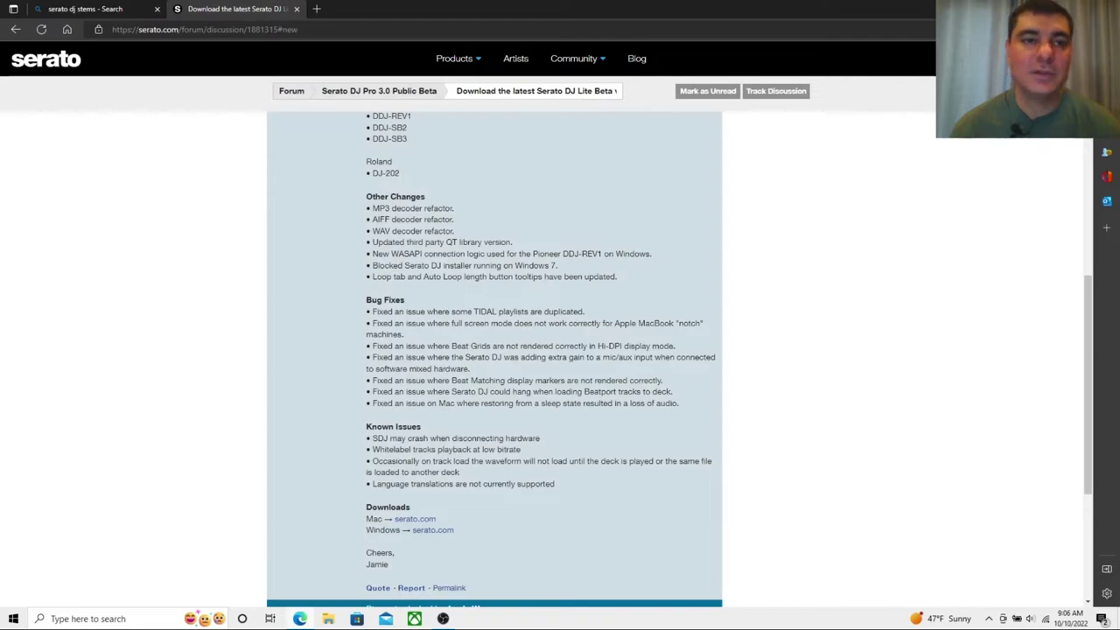
key("super+d")
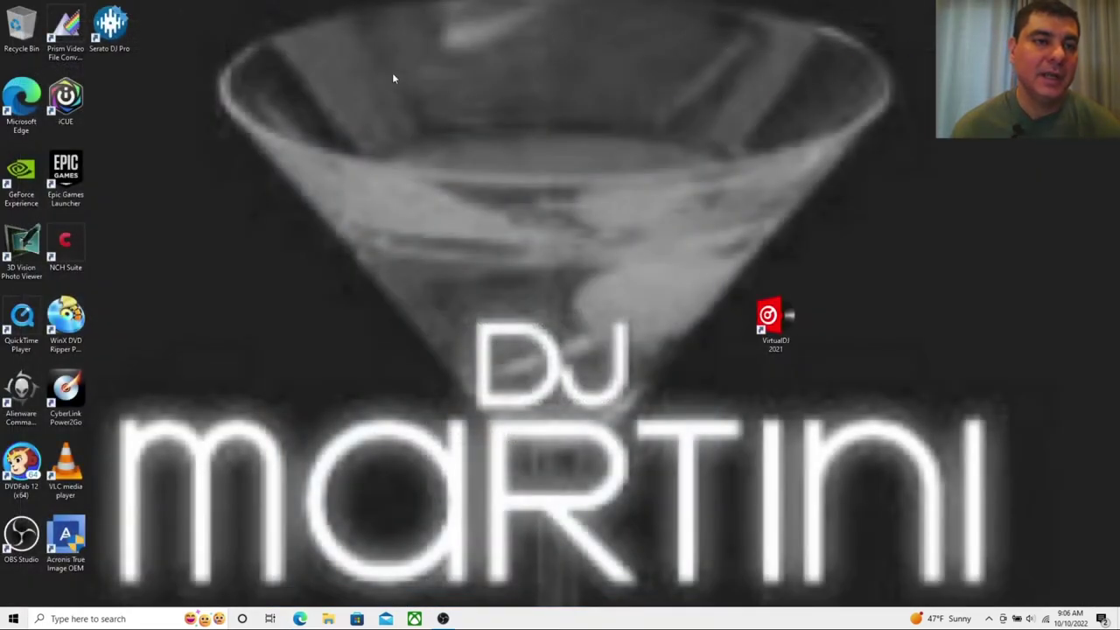
left_click_drag(121, 30, 322, 317)
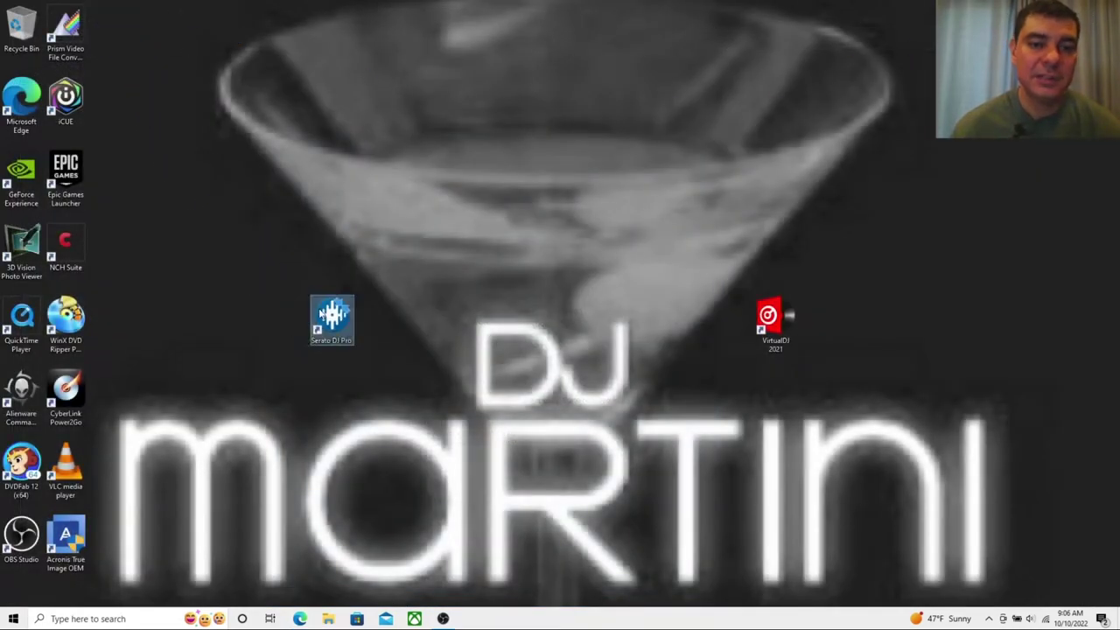
Launch Serato DJ Pro from its desktop shortcut and continue past the beta warning
double_click(346, 317)
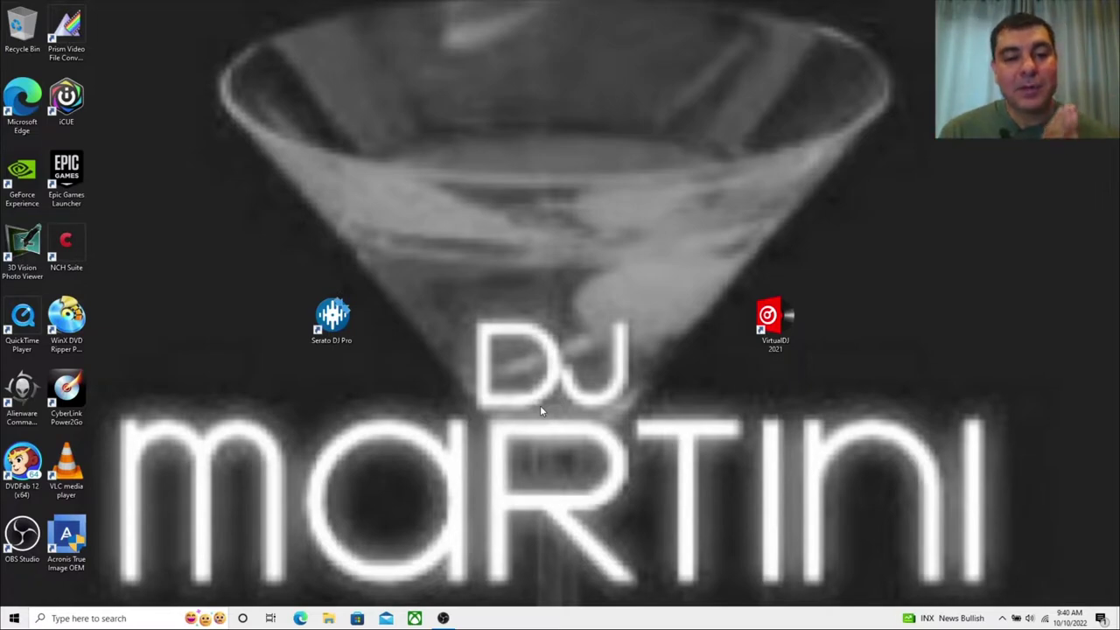
double_click(348, 341)
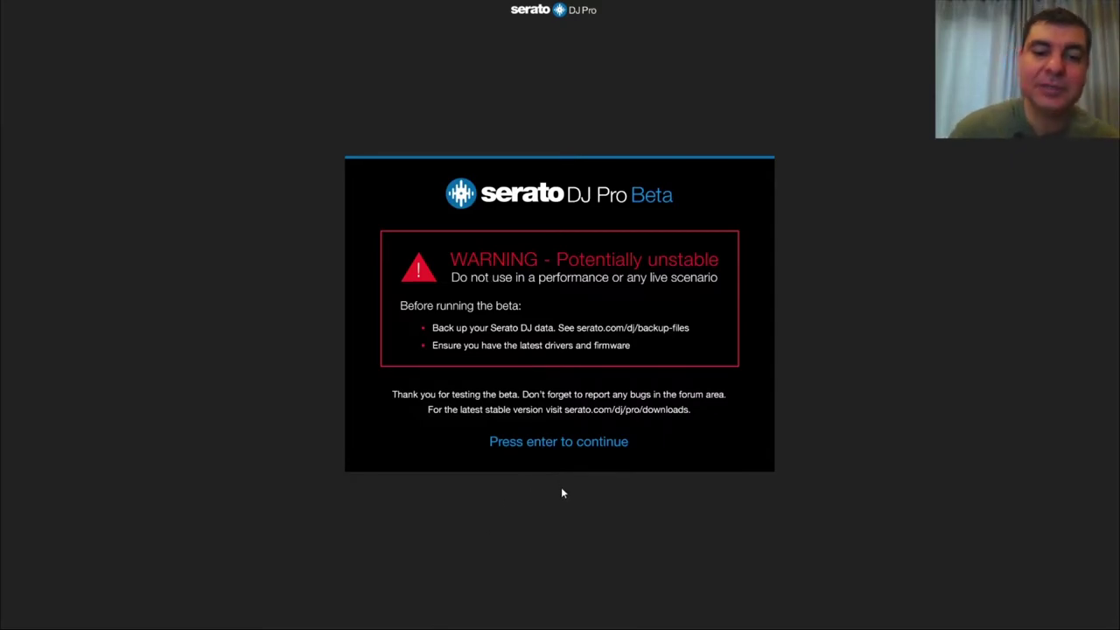
key("Return")
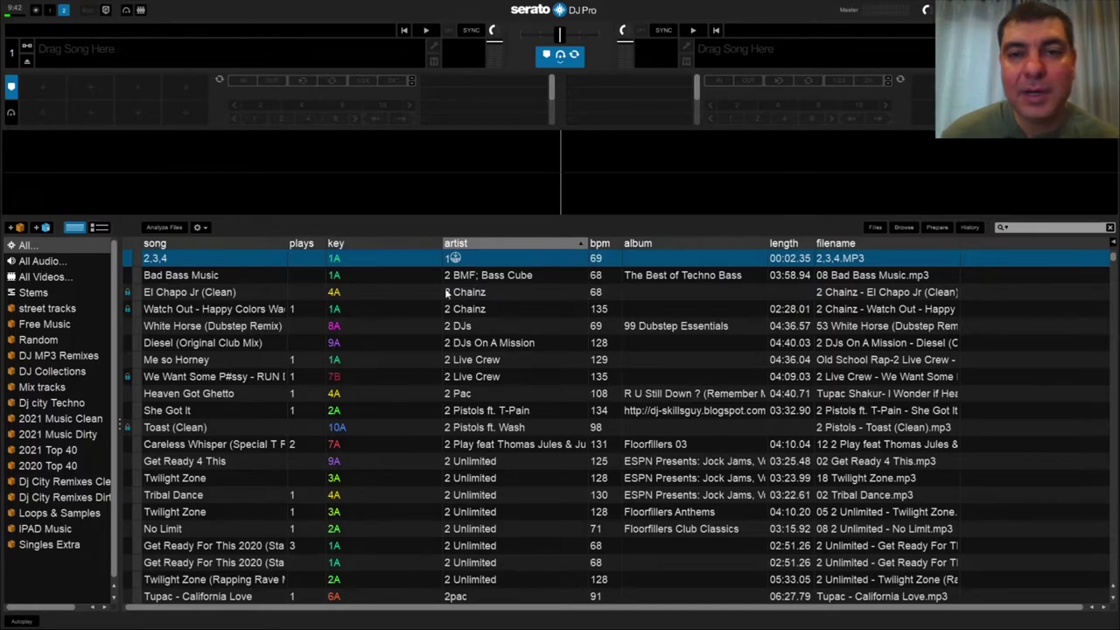
Browse the music library through the Singles Extra and Free Music crates
left_click(89, 465)
left_click(51, 533)
left_click(54, 543)
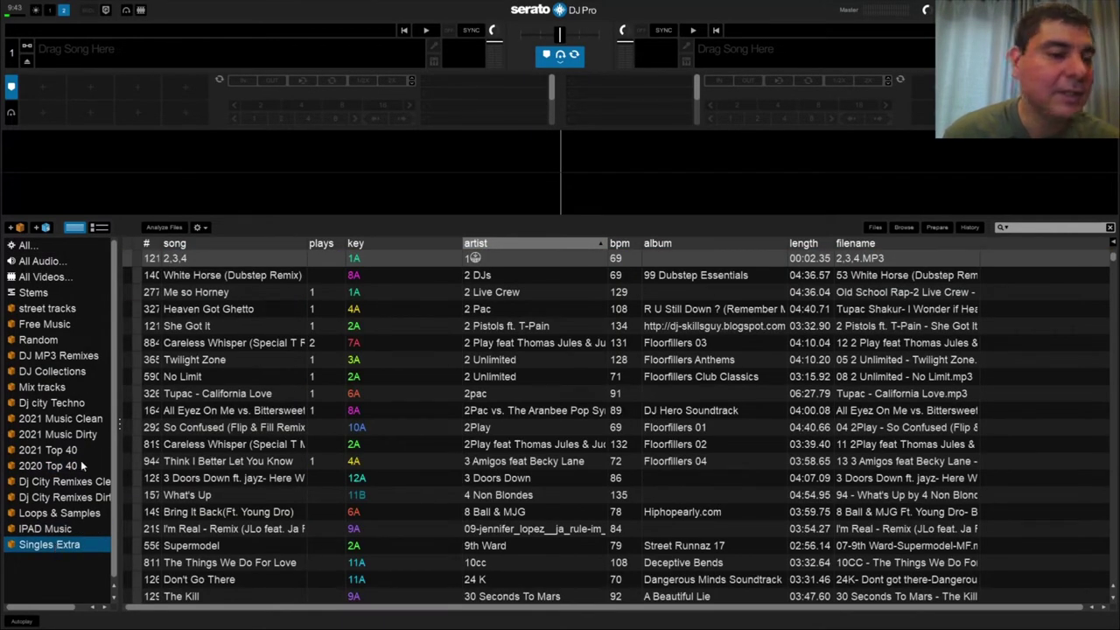
left_click(44, 323)
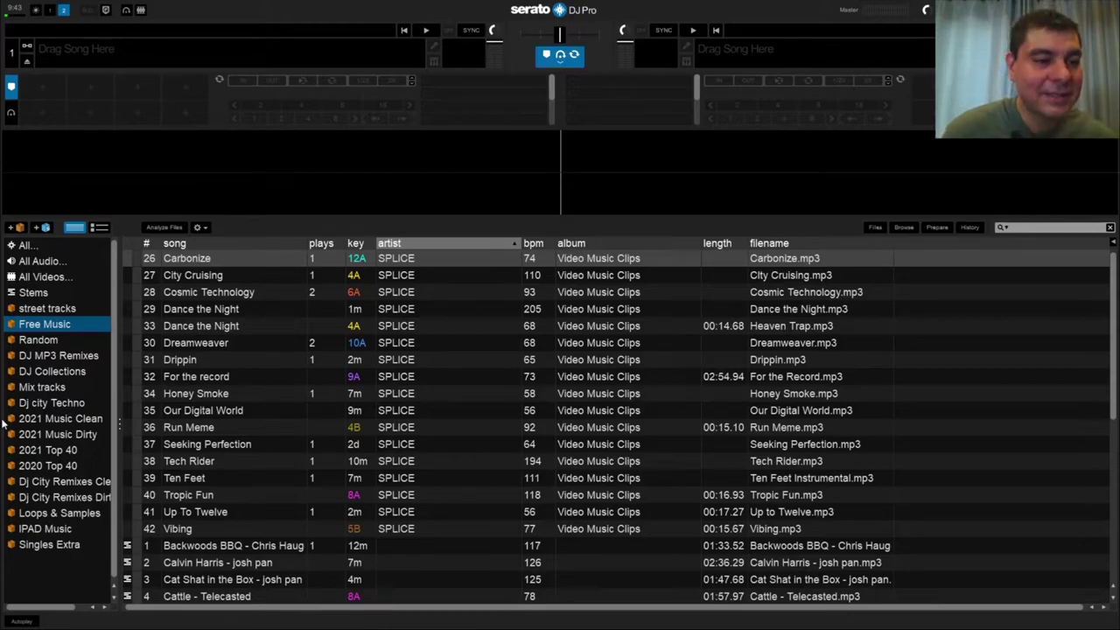
From the Stems crate, load "Calvin Harris - josh pan" onto deck 1 and "Clean and Dance - An Jone" onto deck 2
left_click(28, 292)
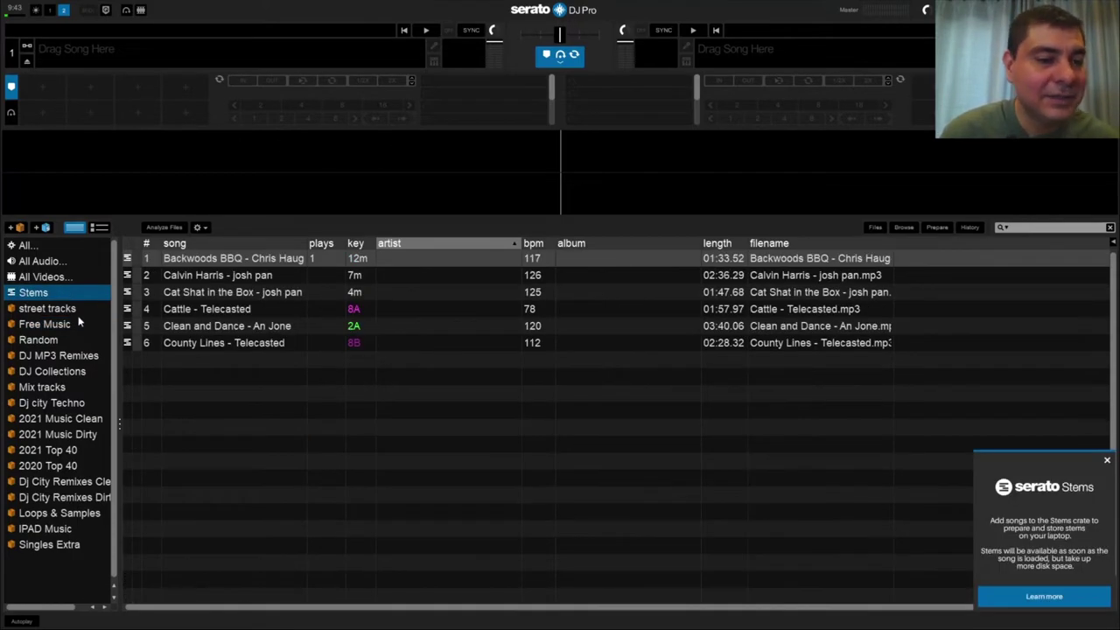
left_click(1106, 461)
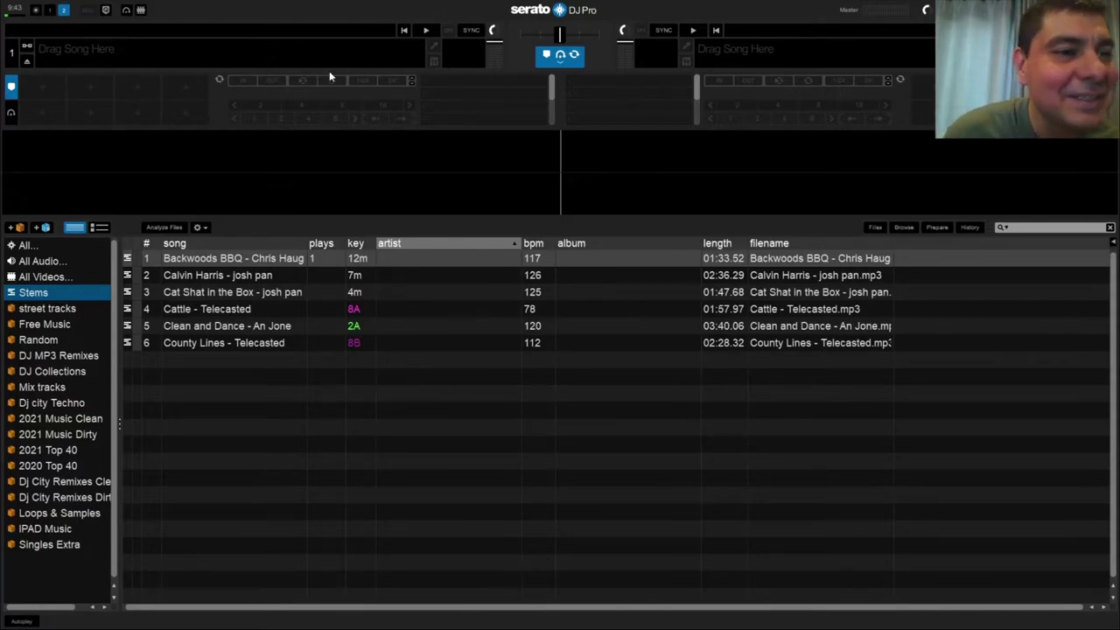
left_click_drag(245, 278, 139, 70)
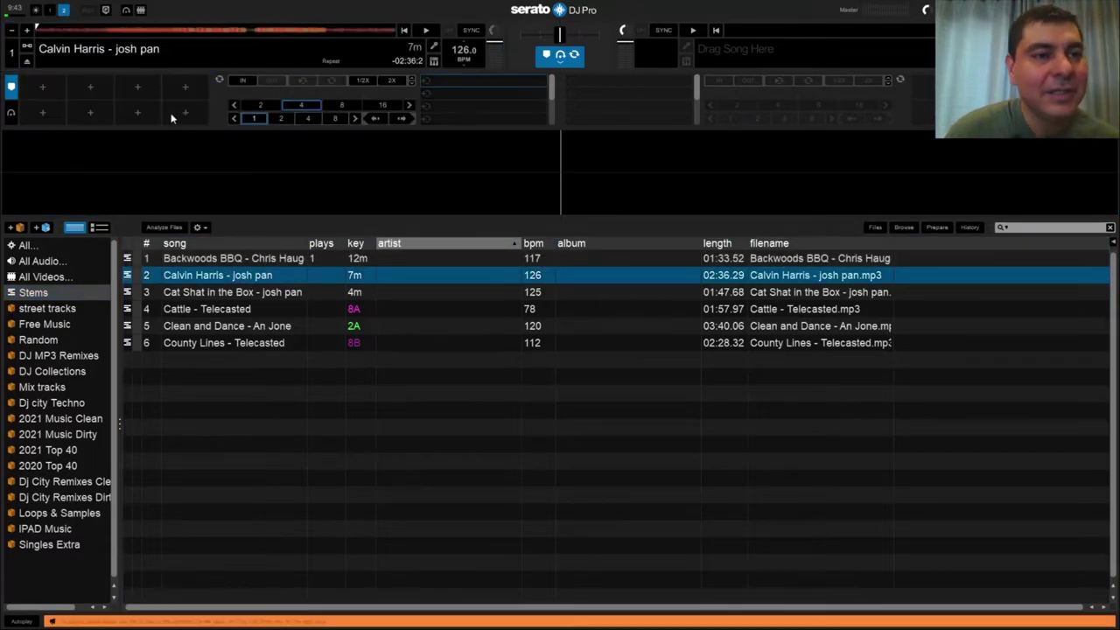
left_click(232, 326)
key("shift+Right")
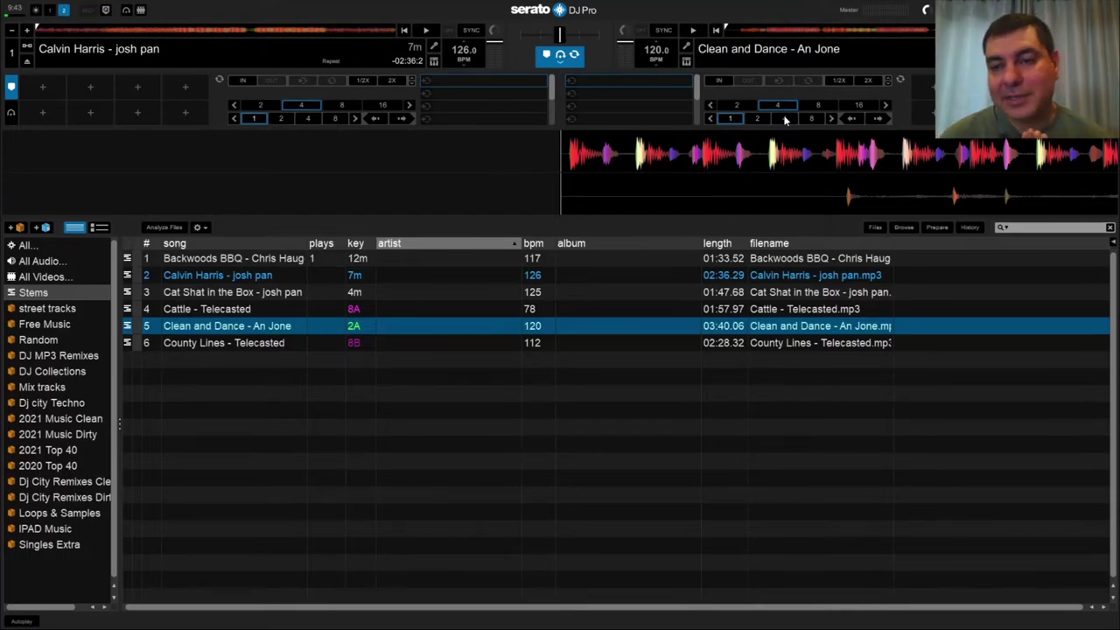
Switch to the Vertical deck layout and show the stem pads on both decks
key("ctrl+v")
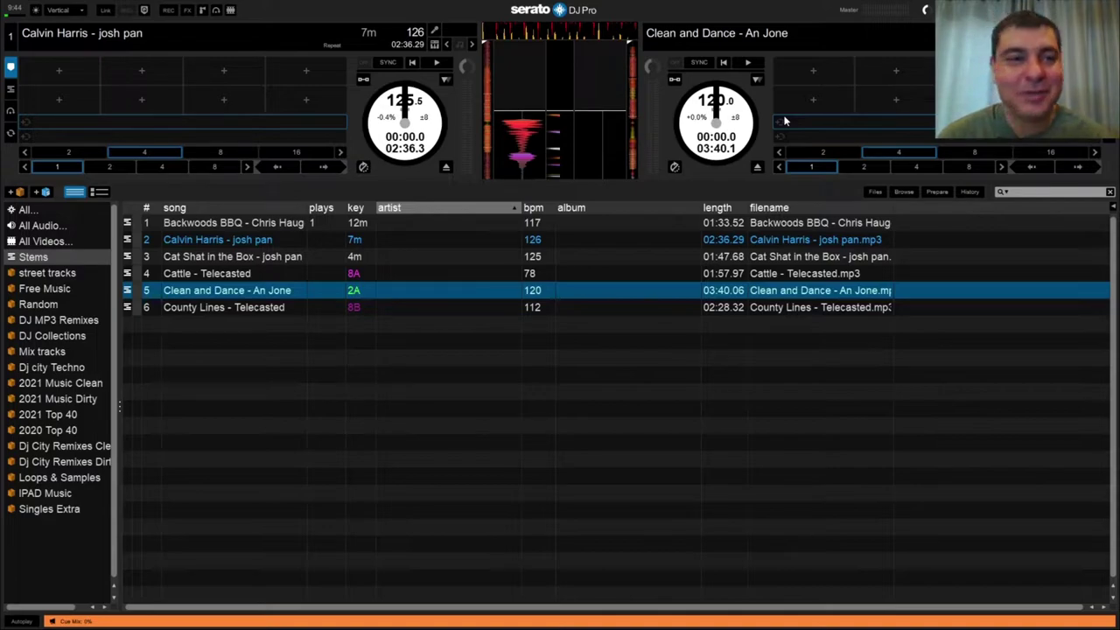
left_click(11, 90)
left_click(1109, 90)
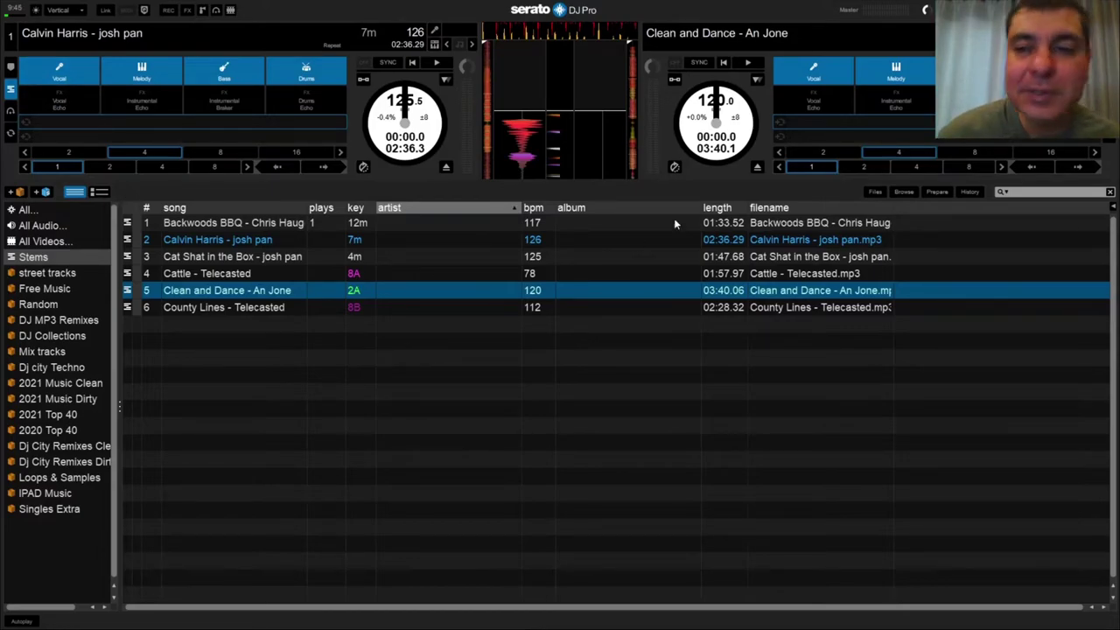
Load "Robots and Aliens - Joel Cummins" from the Free Music crate onto deck 2 and set its first hot cue at 00:00
left_click(44, 289)
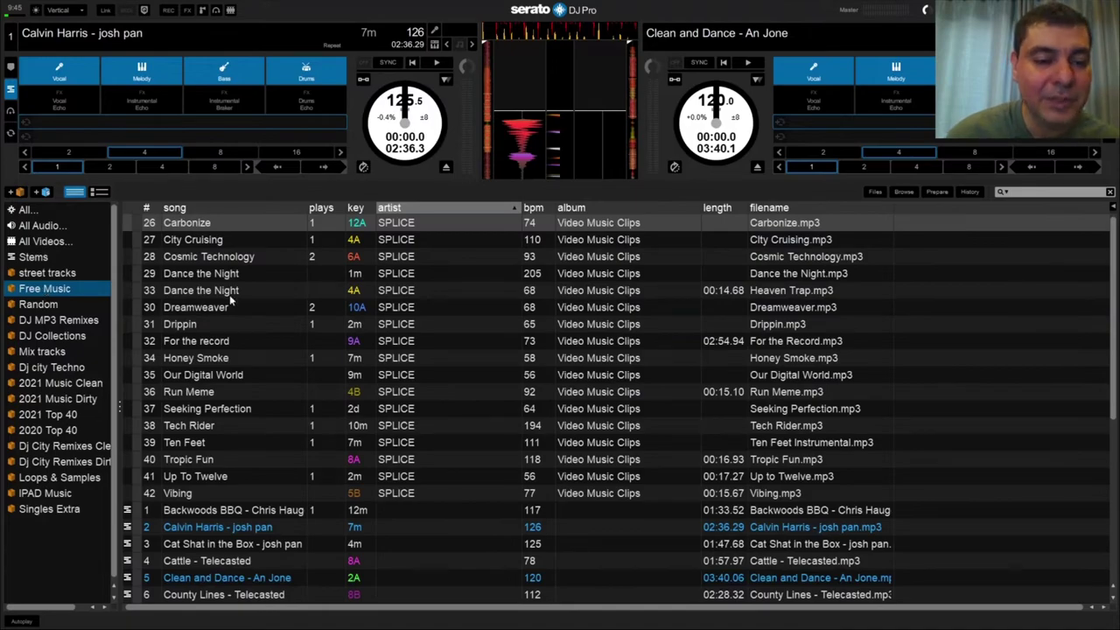
scroll(233, 301, "down", 4)
scroll(252, 346, "down", 1)
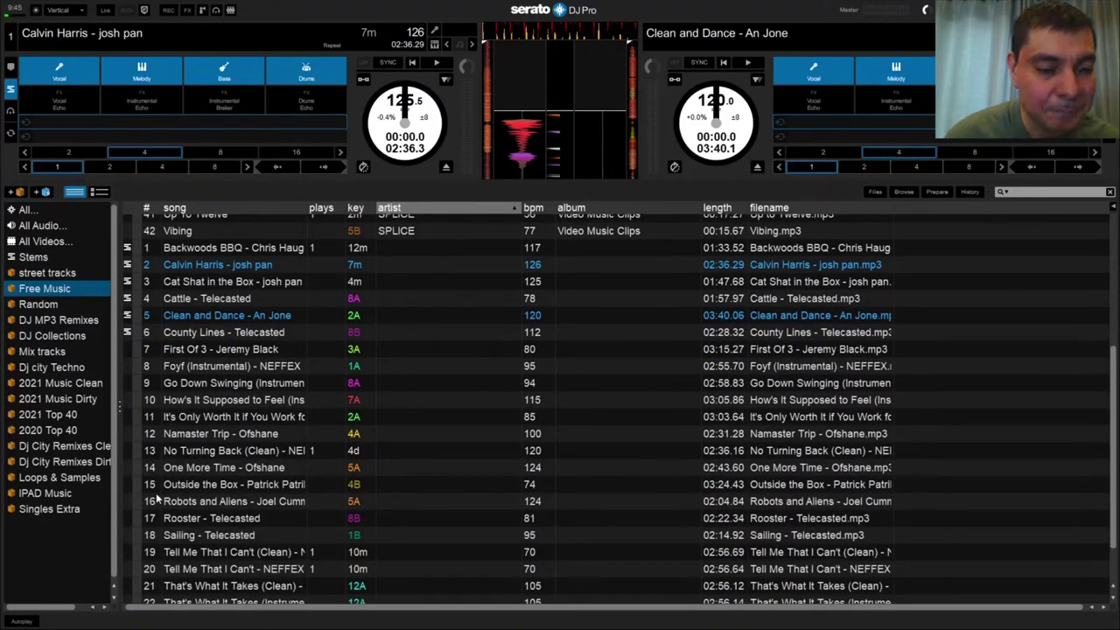
scroll(245, 523, "down", 1)
scroll(247, 486, "down", 1)
left_click_drag(247, 442, 794, 39)
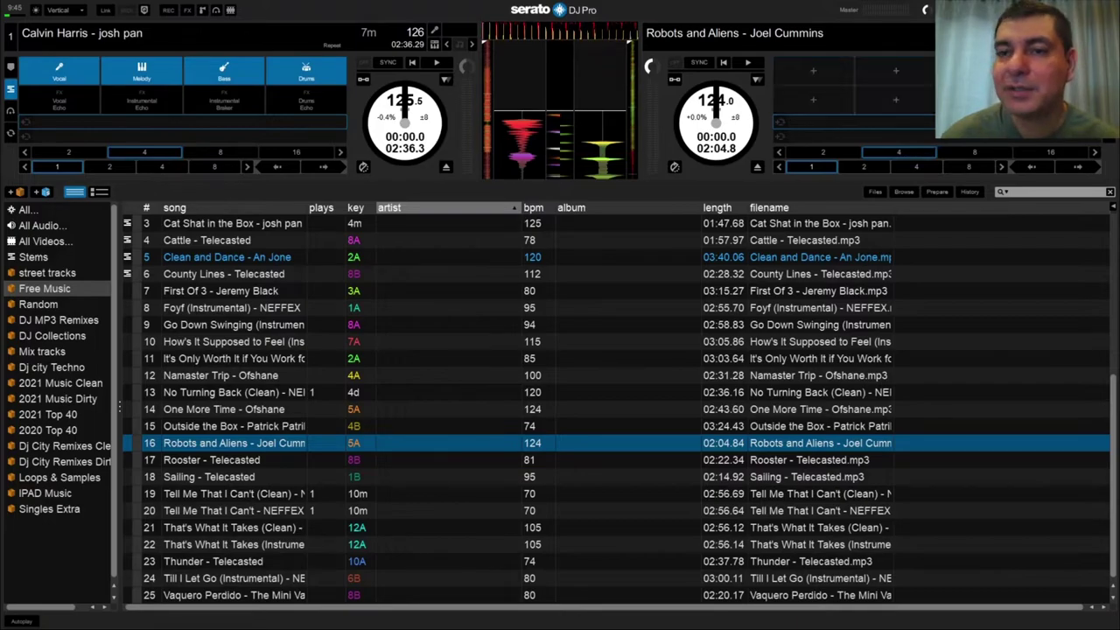
left_click(804, 72)
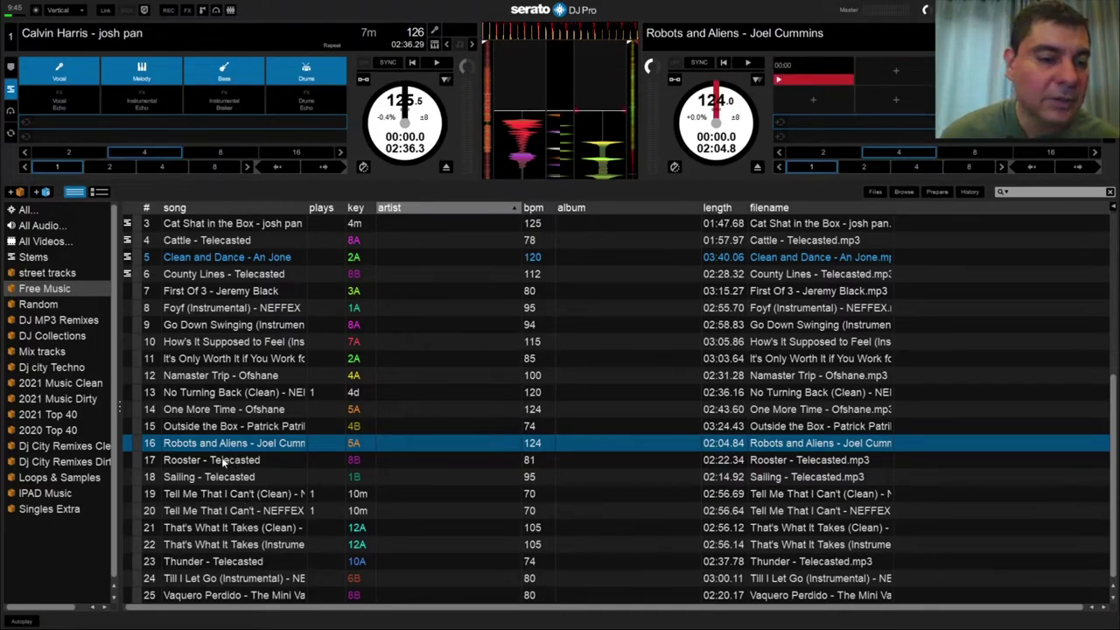
Load "Tell Me That I Can't - NEFFEX" onto deck 1 and set its first hot cue at 00:00
left_click_drag(252, 506, 138, 83)
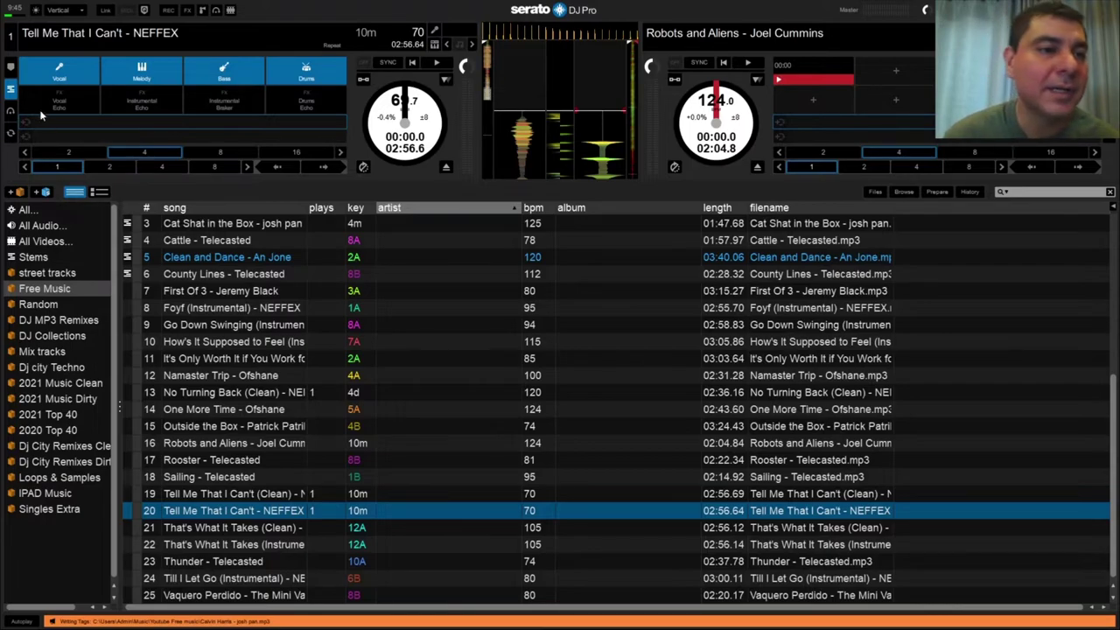
left_click(11, 66)
left_click(68, 68)
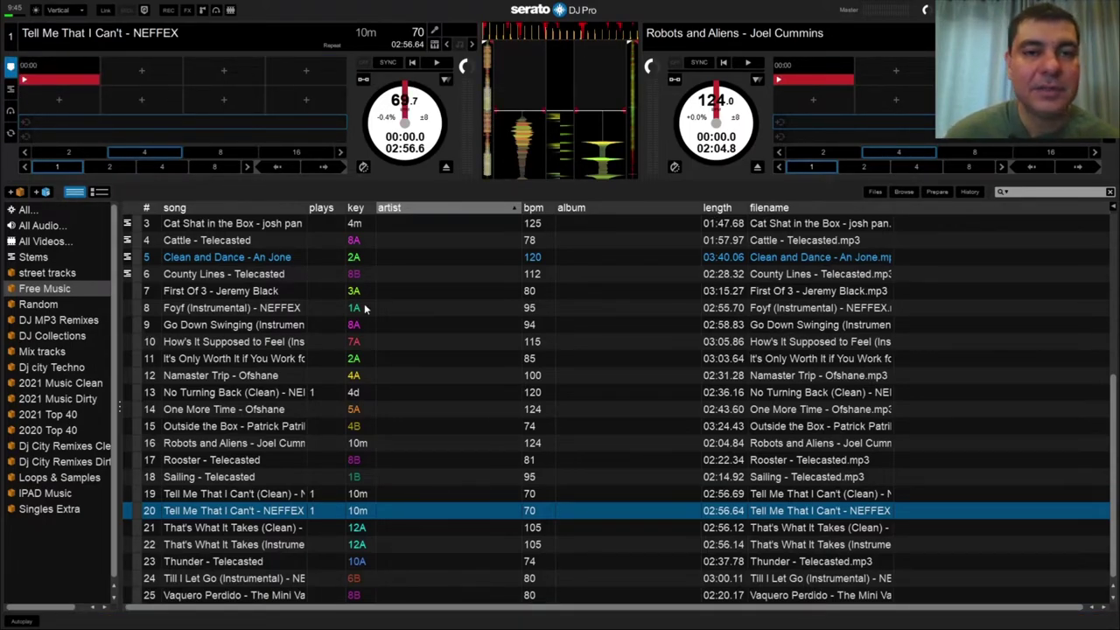
Switch deck 1's performance pads back to the stem controls
left_click(11, 91)
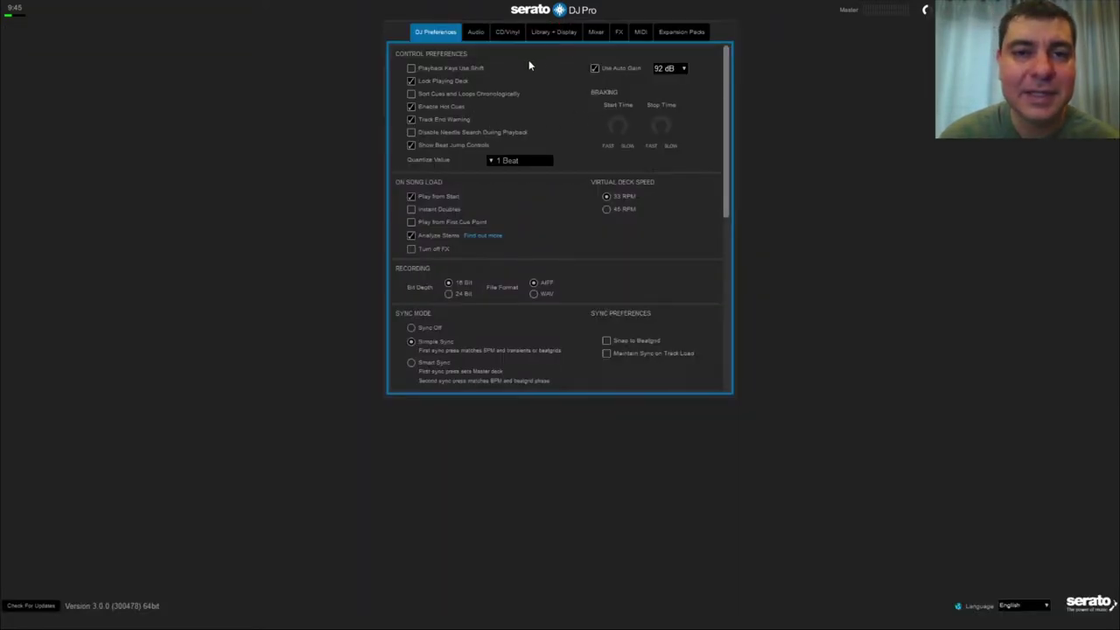
Toggle Use Laptop Speakers in the audio preferences and set the Windows playback device to Speakers / Headphones (Realtek High Definition)
left_click(476, 33)
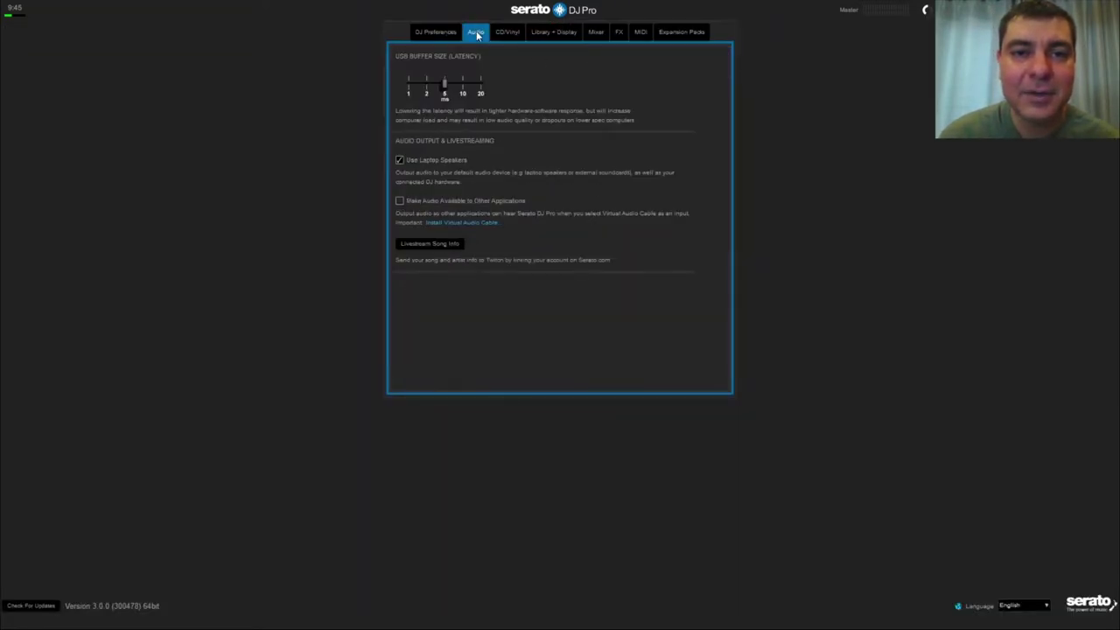
left_click(399, 160)
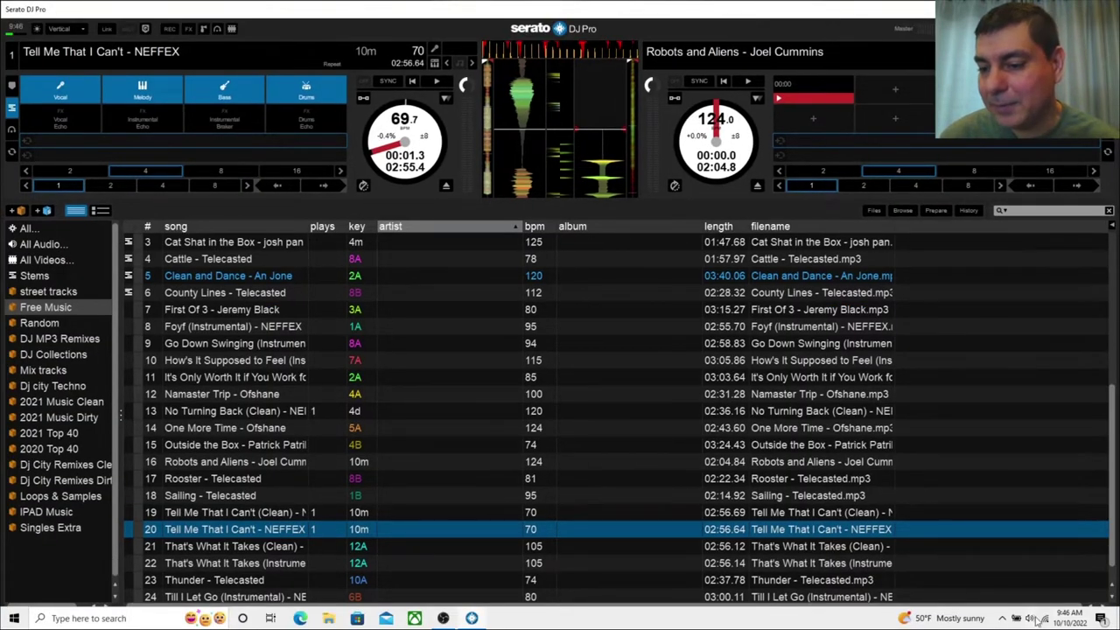
left_click(1004, 619)
left_click(1029, 619)
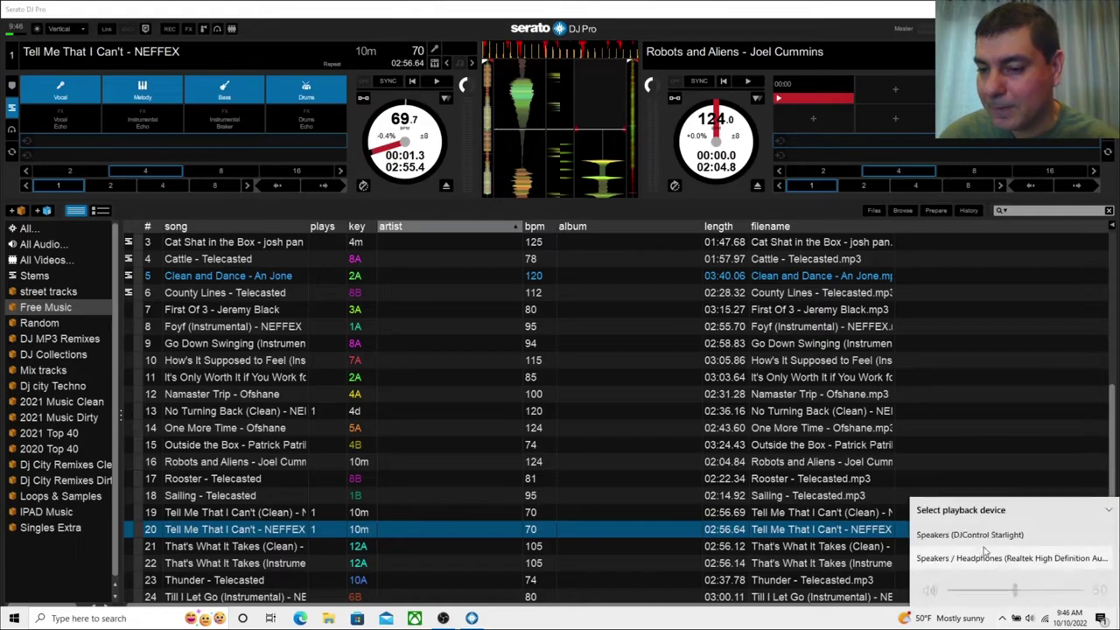
left_click(1000, 559)
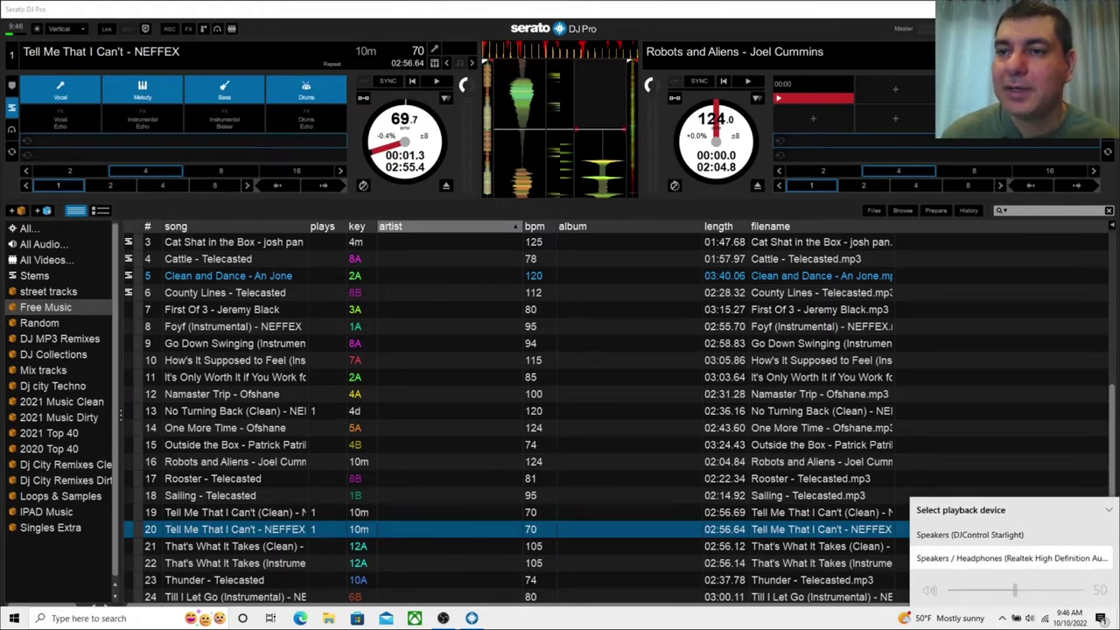
left_click(1045, 464)
Play "Robots and Aliens - Joel Cummins" on deck 2, pausing briefly and resuming with its stem pads shown
left_click(747, 83)
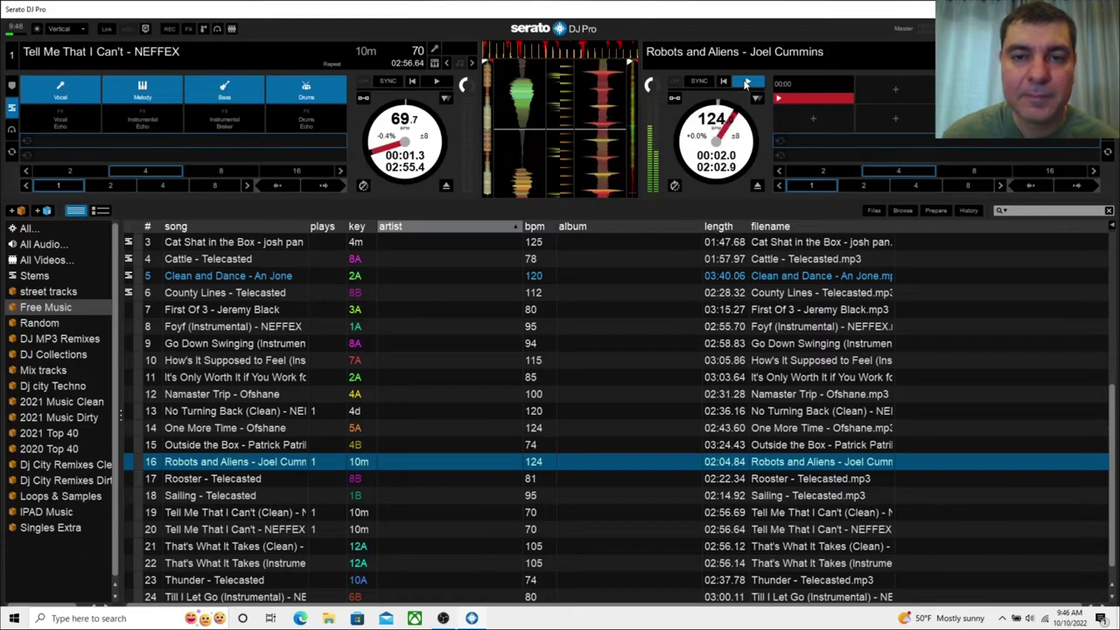
left_click(746, 82)
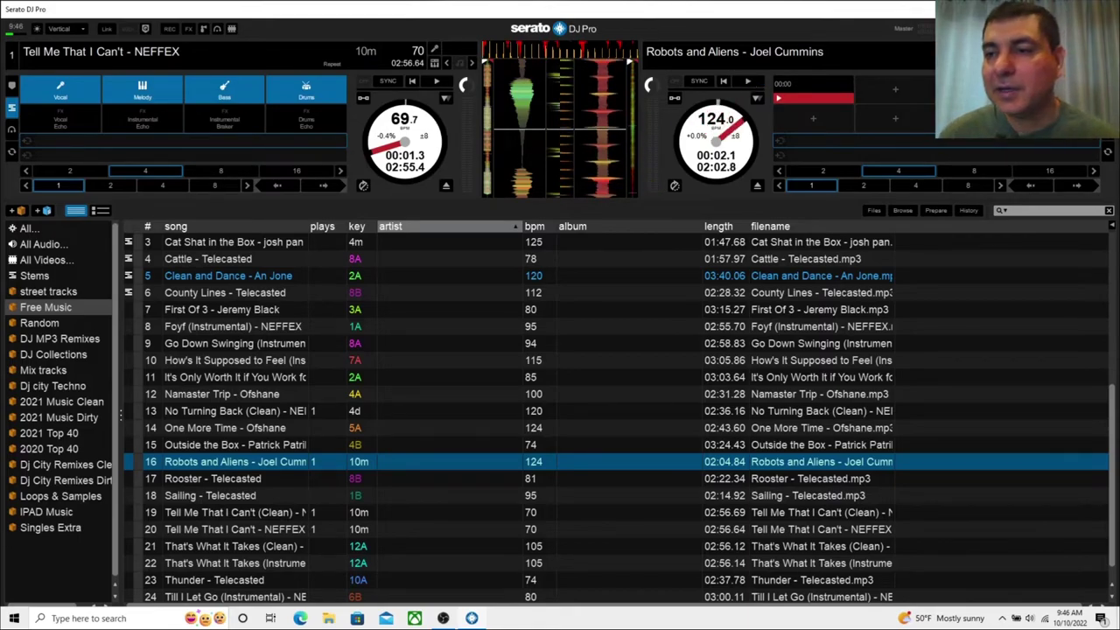
left_click(745, 81)
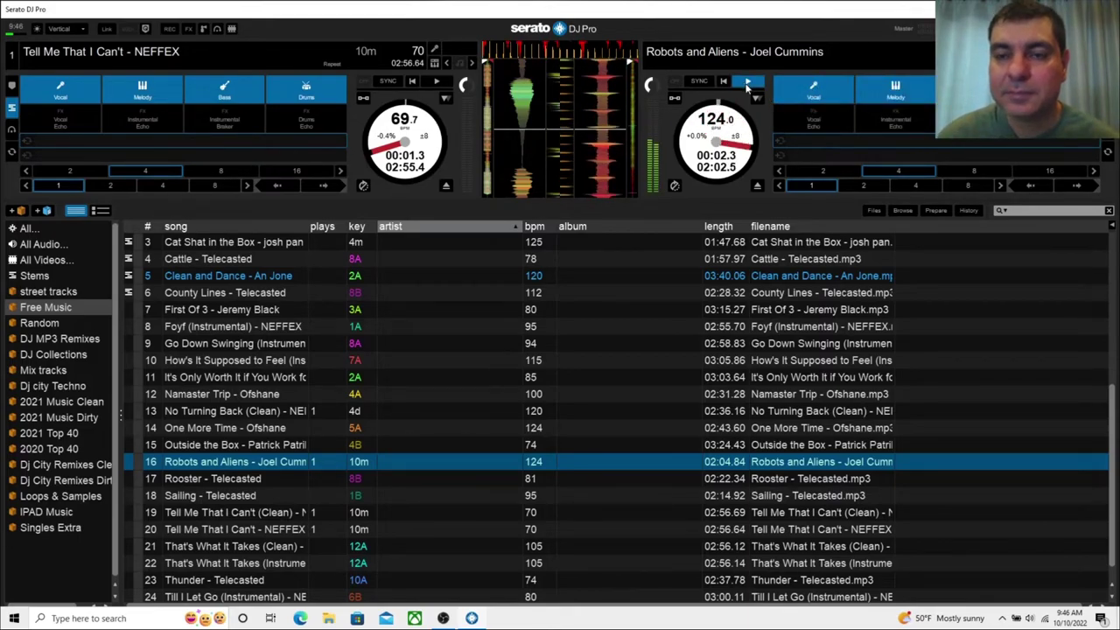
Audition deck 2's stems during playback by muting and restoring the melody and vocal parts in turn
left_click(897, 95)
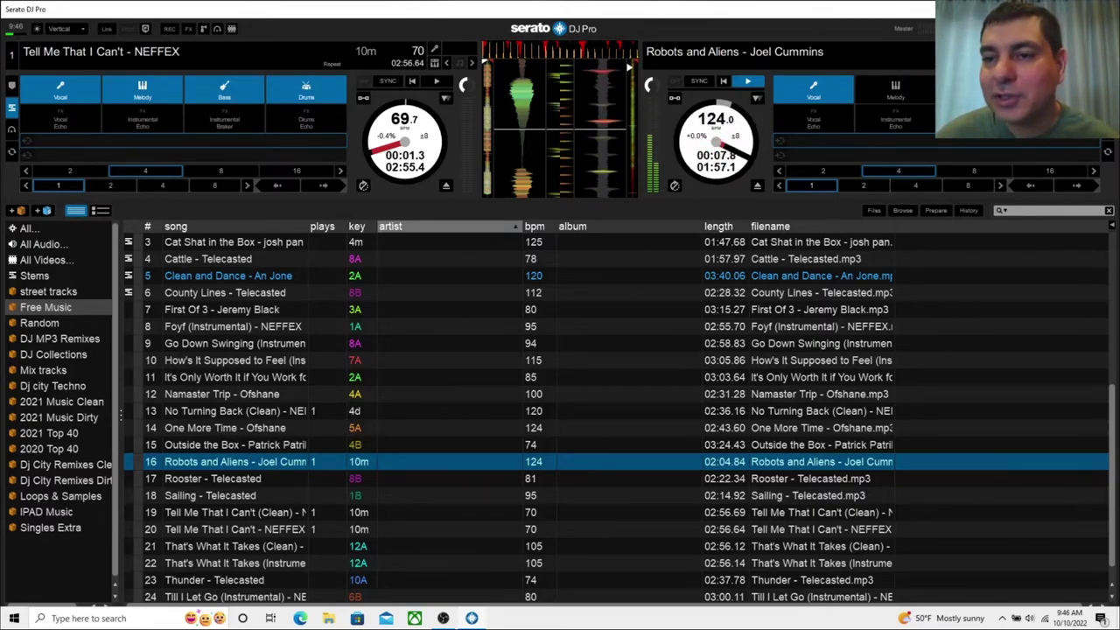
left_click(908, 92)
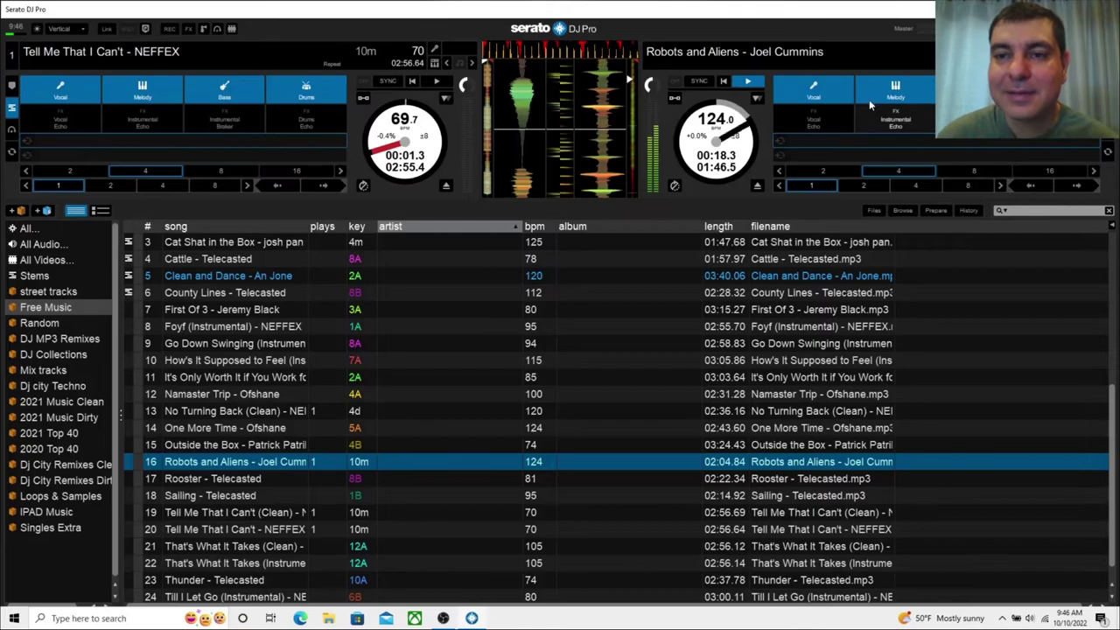
left_click(818, 91)
left_click(827, 92)
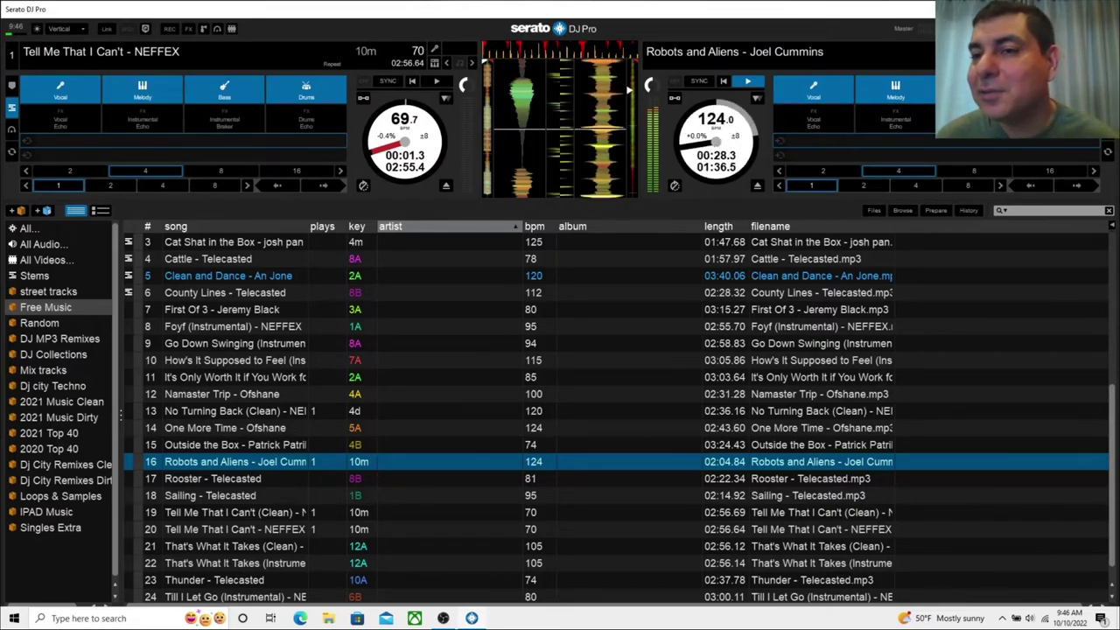
key("ctrl+6")
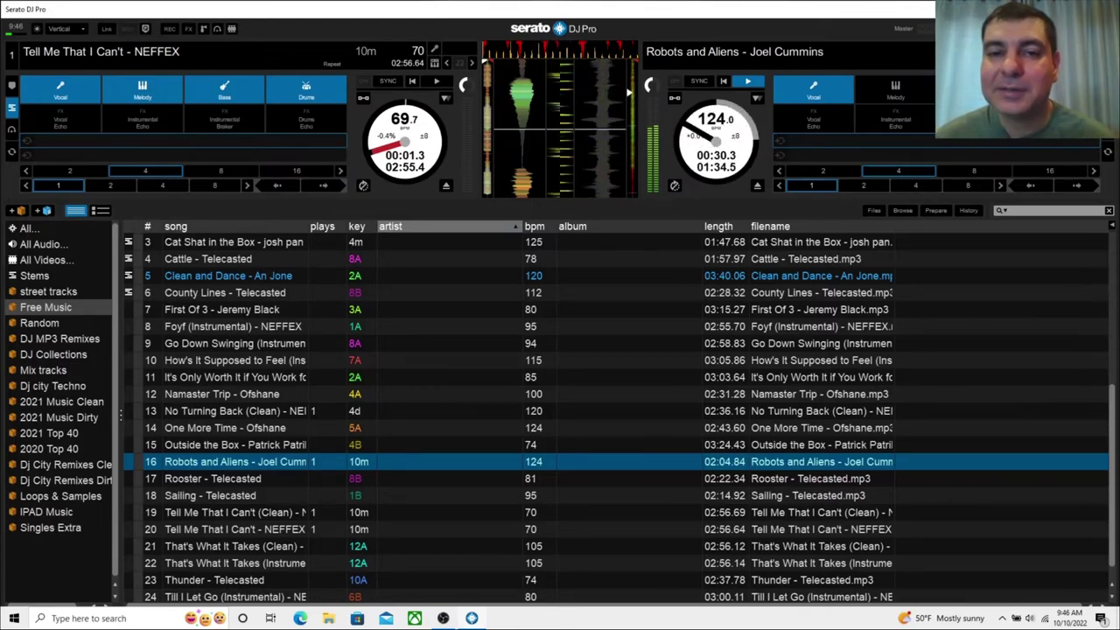
key("ctrl+6")
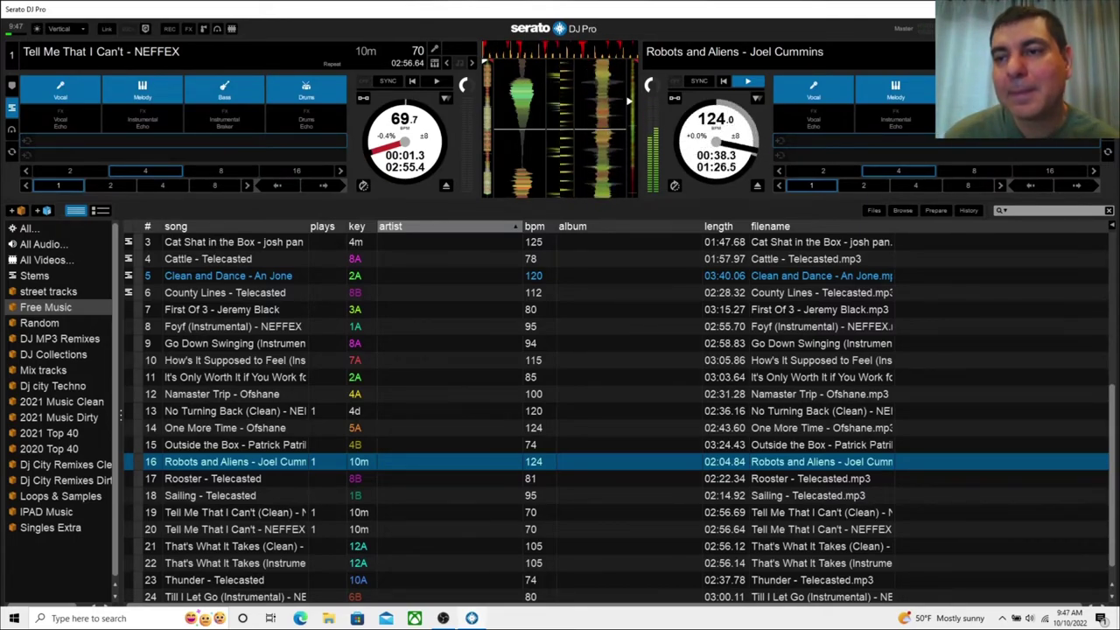
Echo out deck 2's instrumental with the Instrumental Echo pad, bring it back in, and stop the deck
left_click(892, 124)
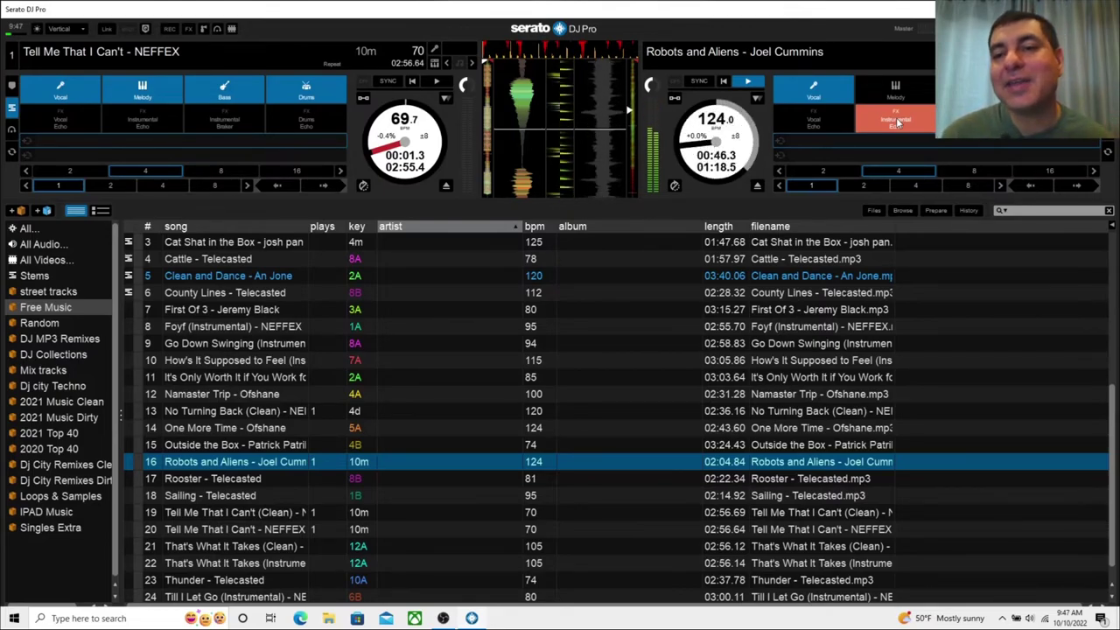
left_click(894, 120)
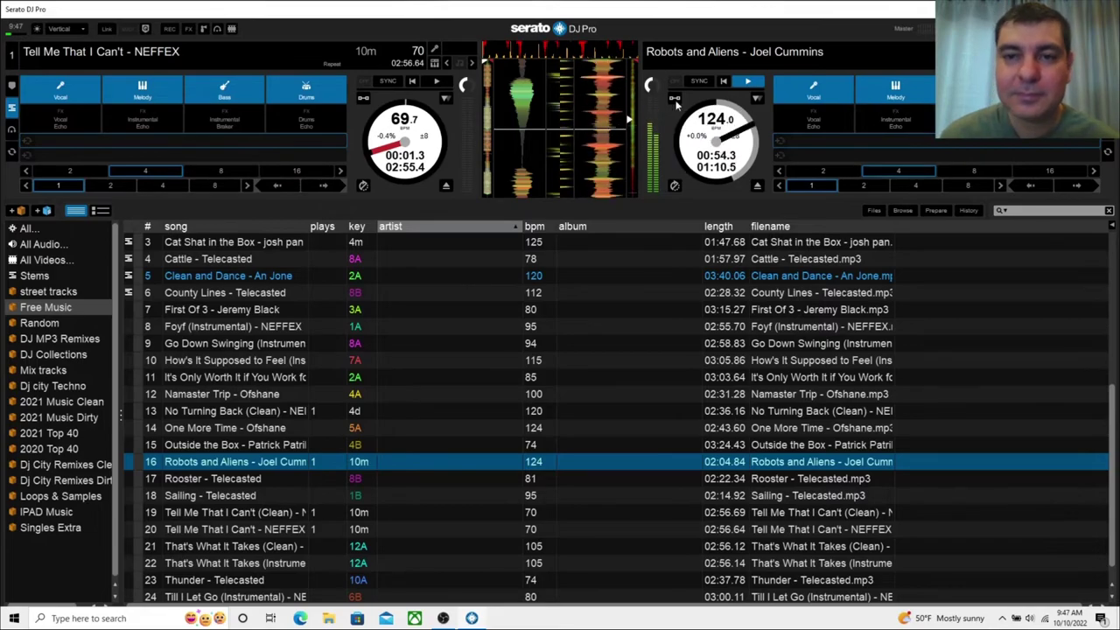
left_click(747, 80)
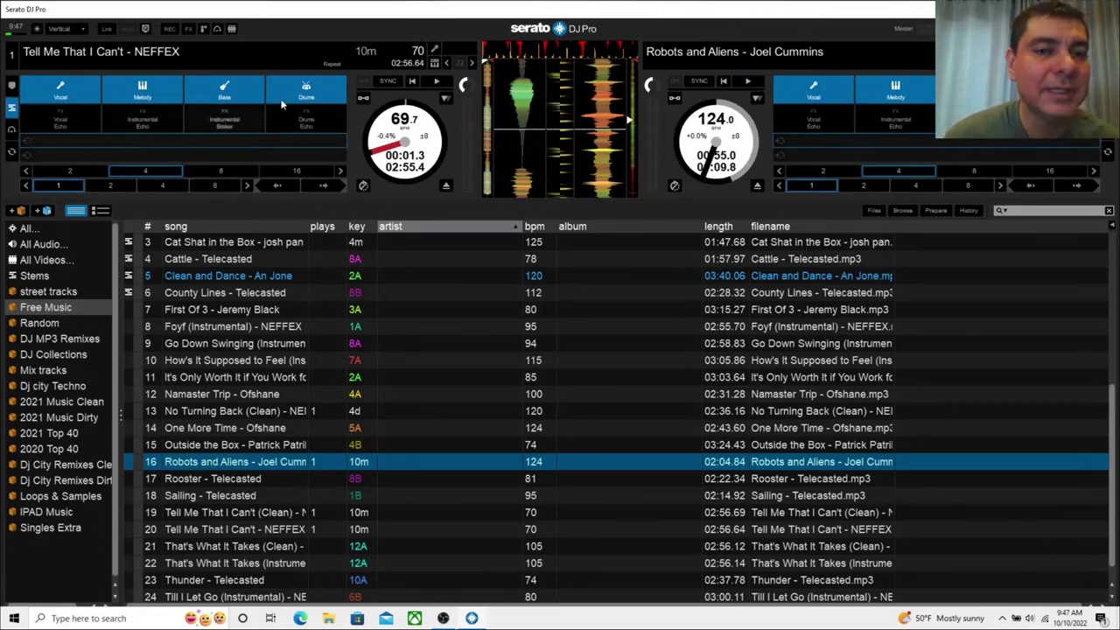
Play "Tell Me That I Can't - NEFFEX" on deck 1 from its 00:00 cue and show the deck's stem pads
left_click(436, 81)
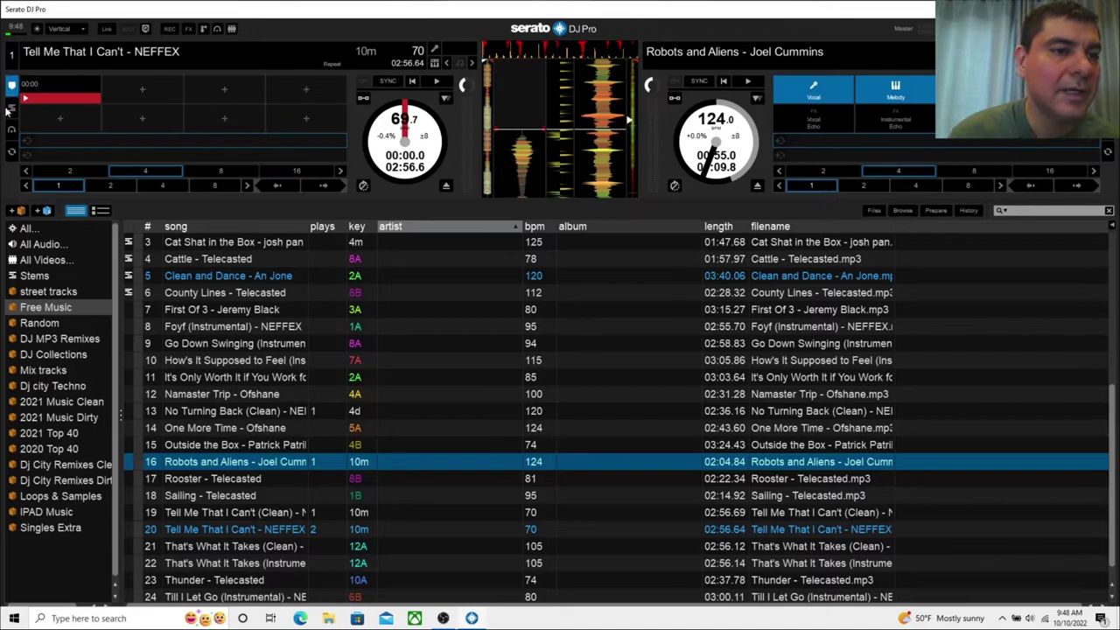
left_click(435, 81)
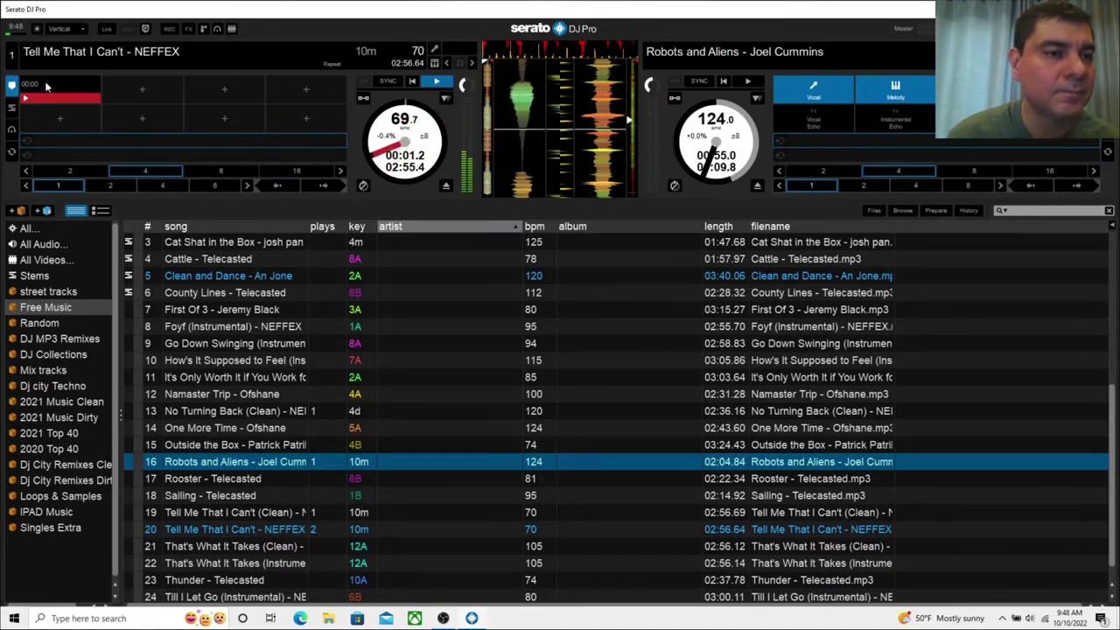
left_click(11, 107)
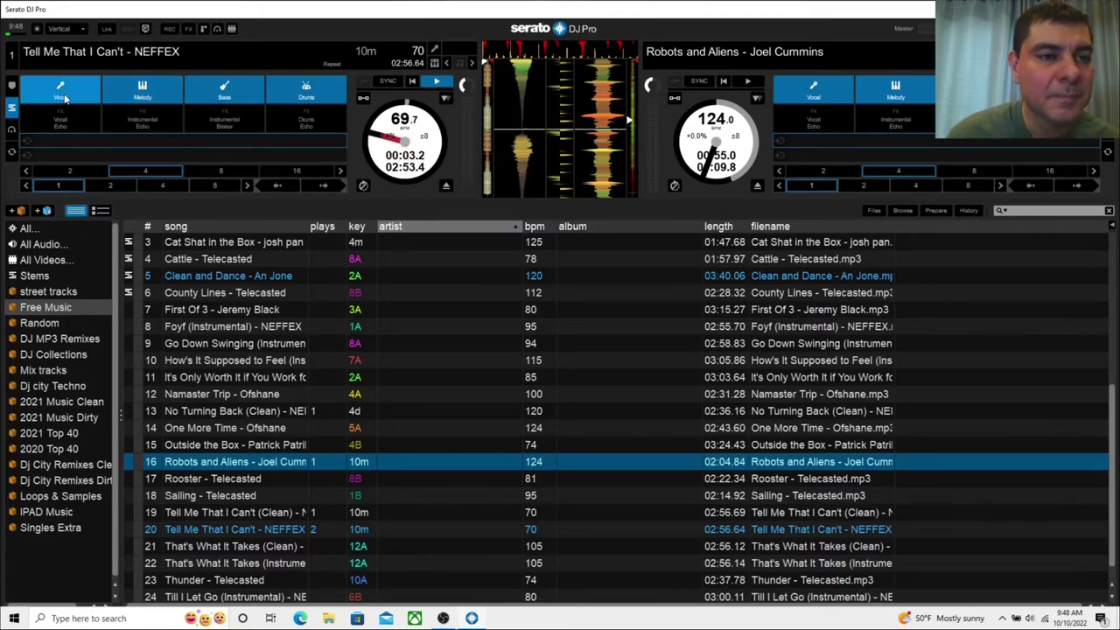
Isolate deck 1's melody by muting the drums, bass and vocal stems, and restore the bass and drums for an instrumental
left_click(283, 91)
left_click(258, 95)
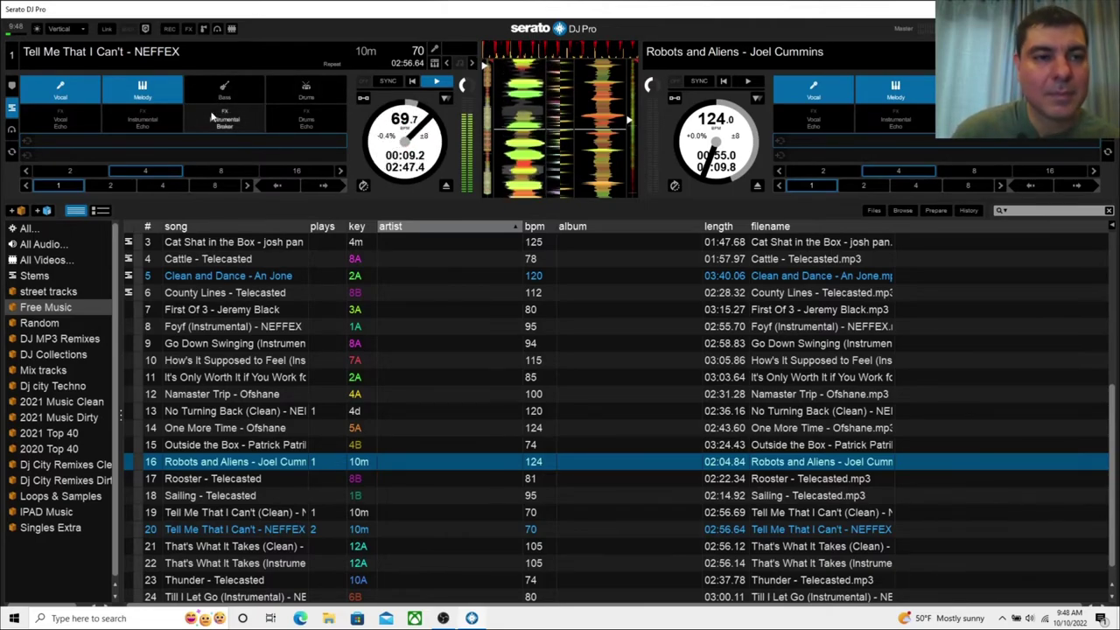
left_click(63, 91)
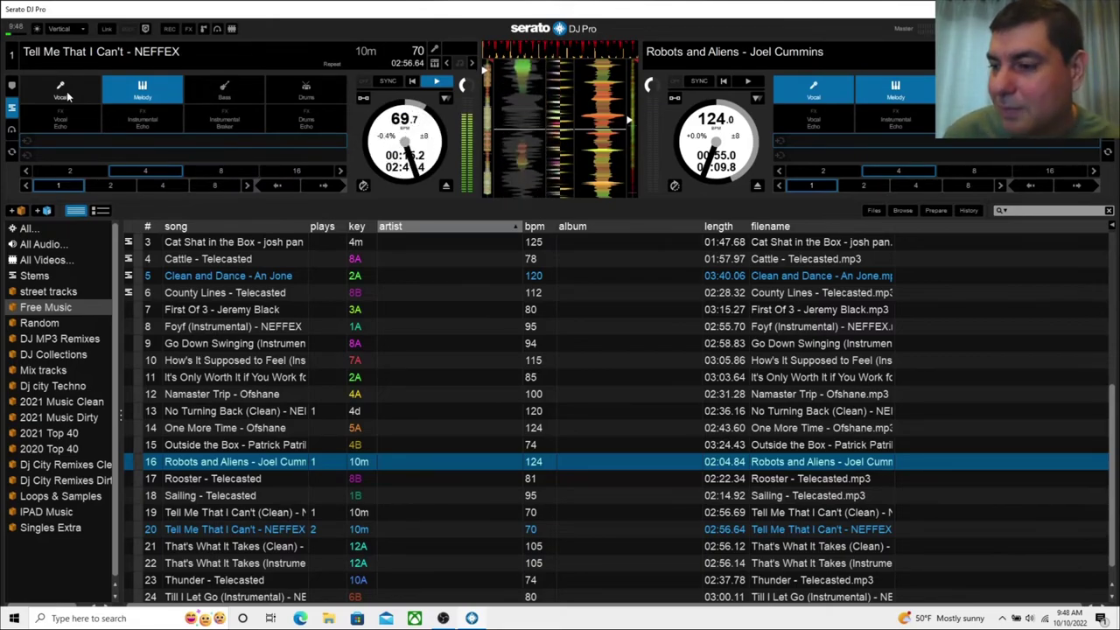
left_click(224, 91)
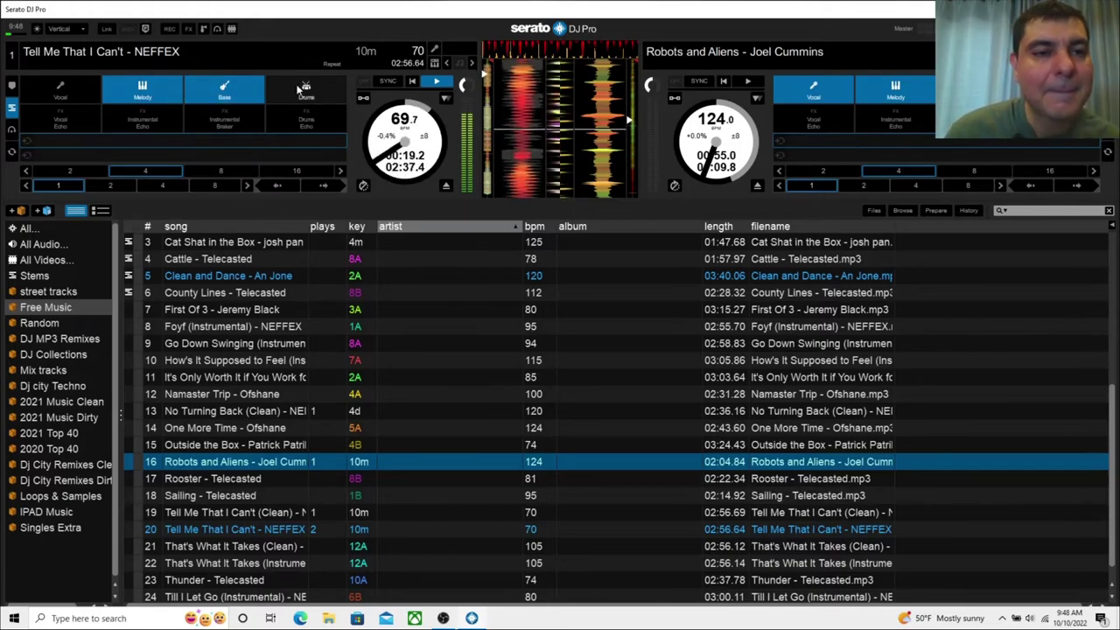
left_click(300, 91)
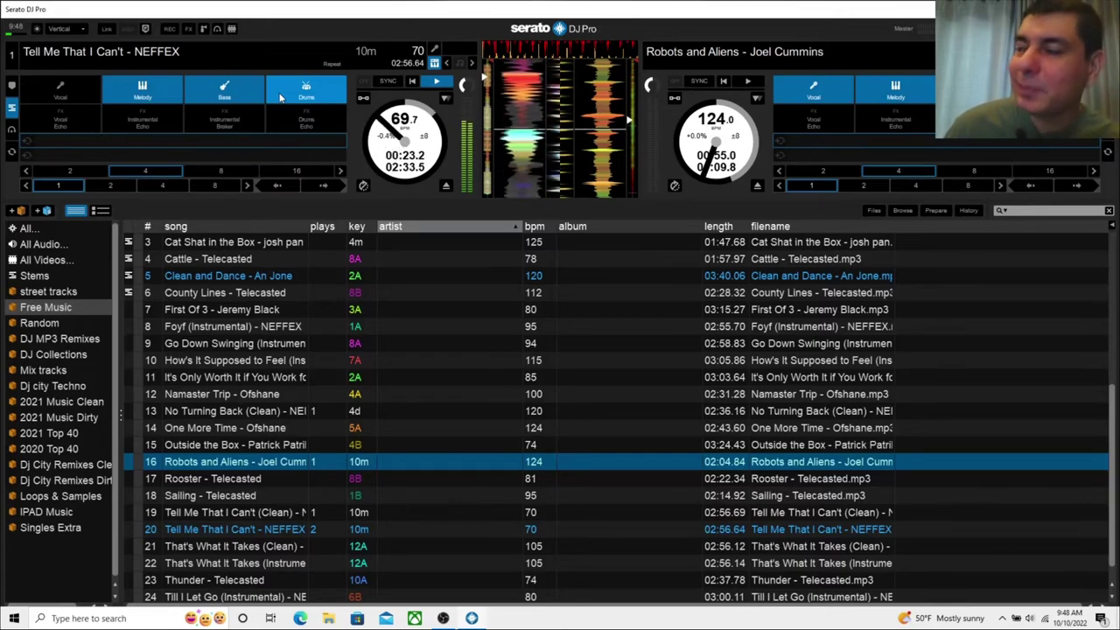
Restore deck 1's vocal stem, echo it out with the Vocal Echo pad, and bring the vocal back in
left_click(60, 87)
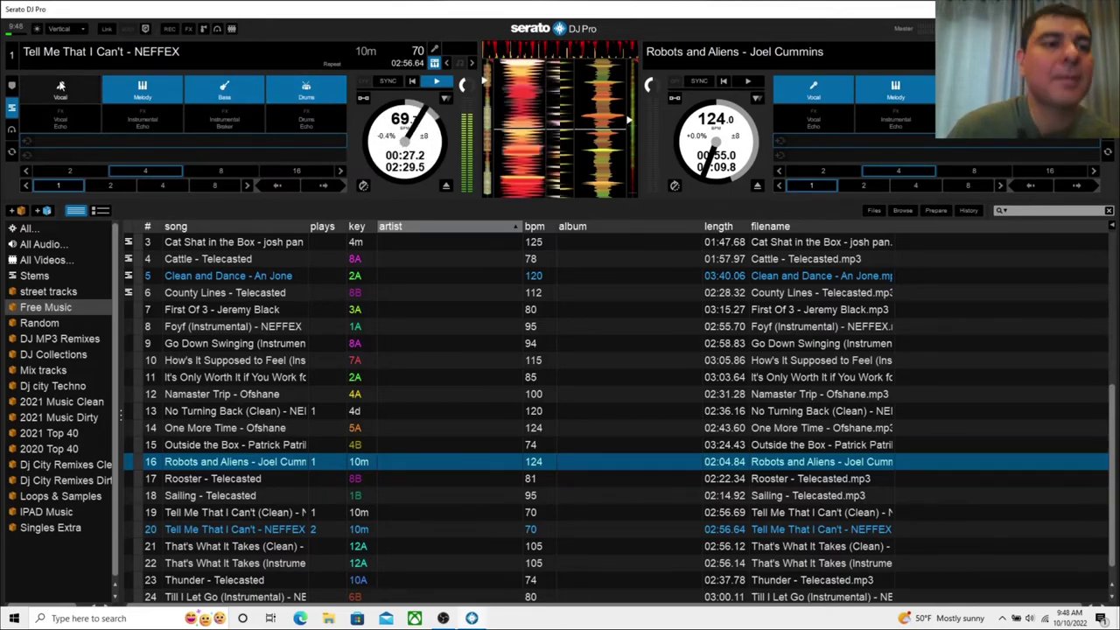
left_click(60, 87)
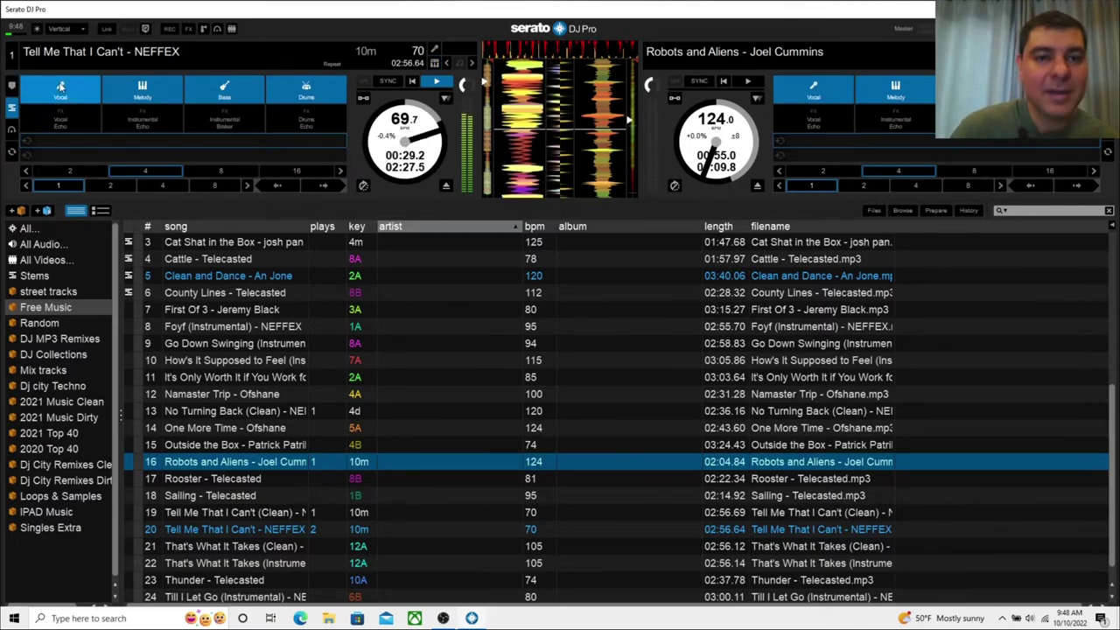
left_click(63, 117)
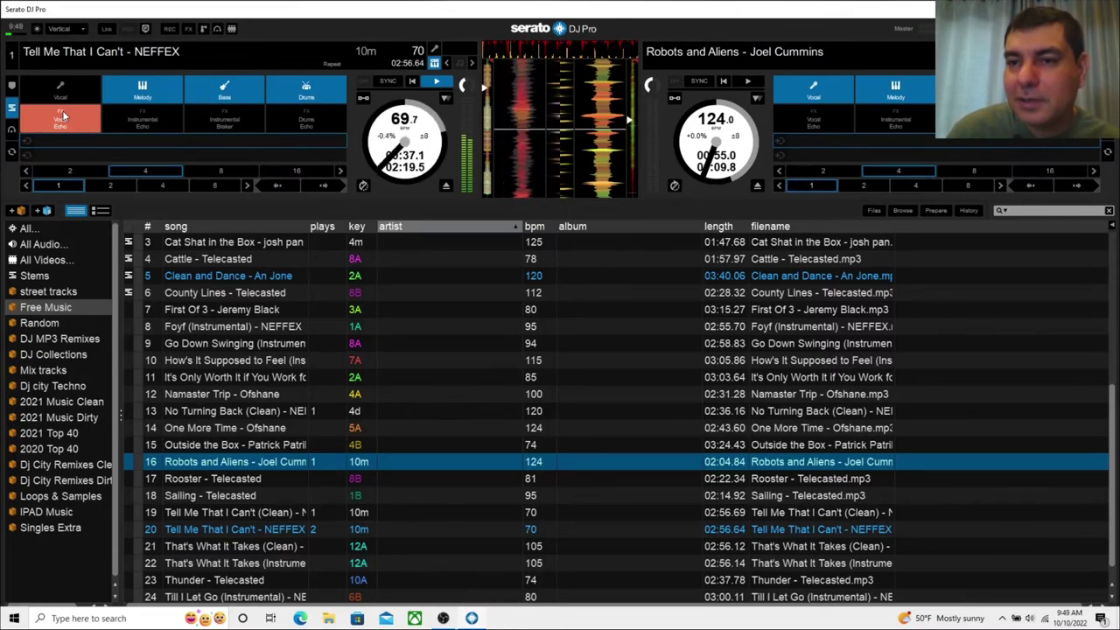
left_click(75, 92)
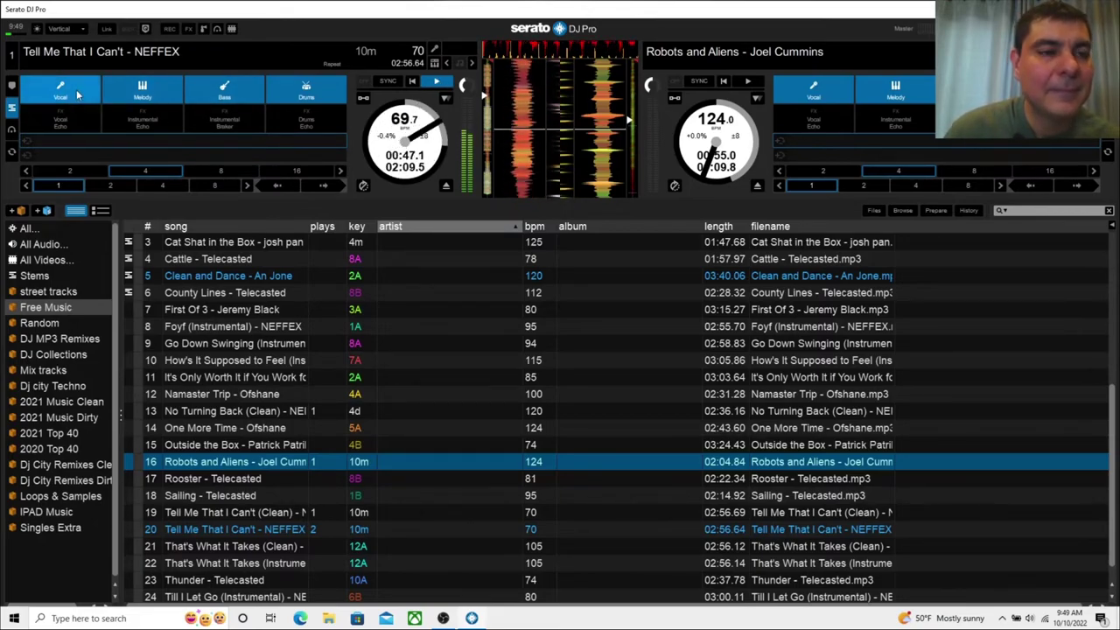
Mute and restore the drums, bass and vocal stems on deck 1 while the track plays
left_click(306, 87)
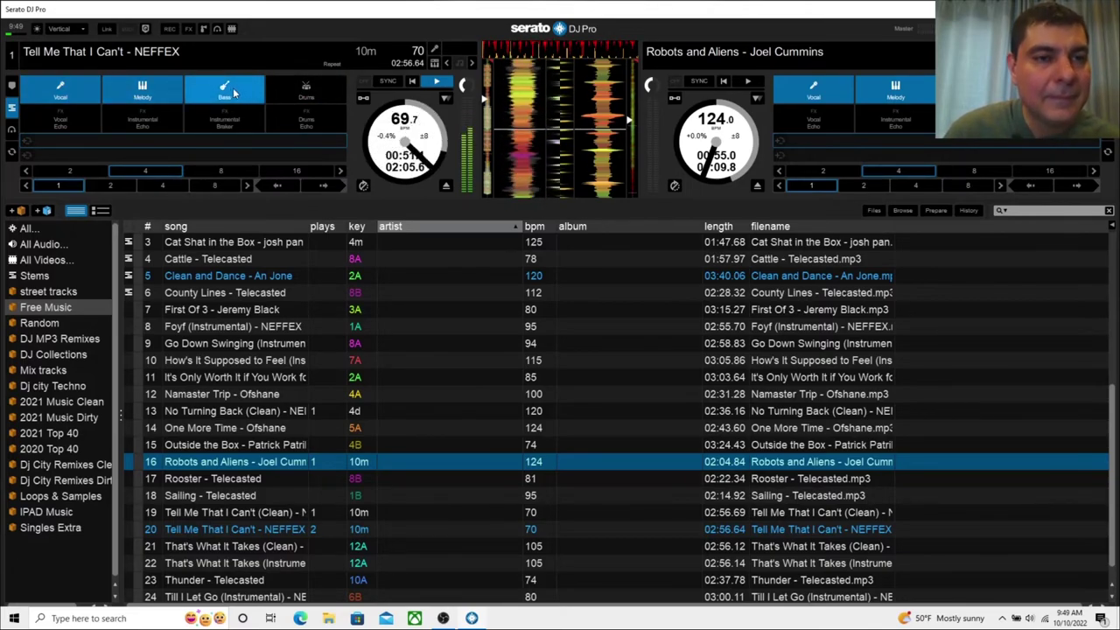
left_click(233, 88)
left_click(232, 91)
left_click(307, 88)
left_click(64, 87)
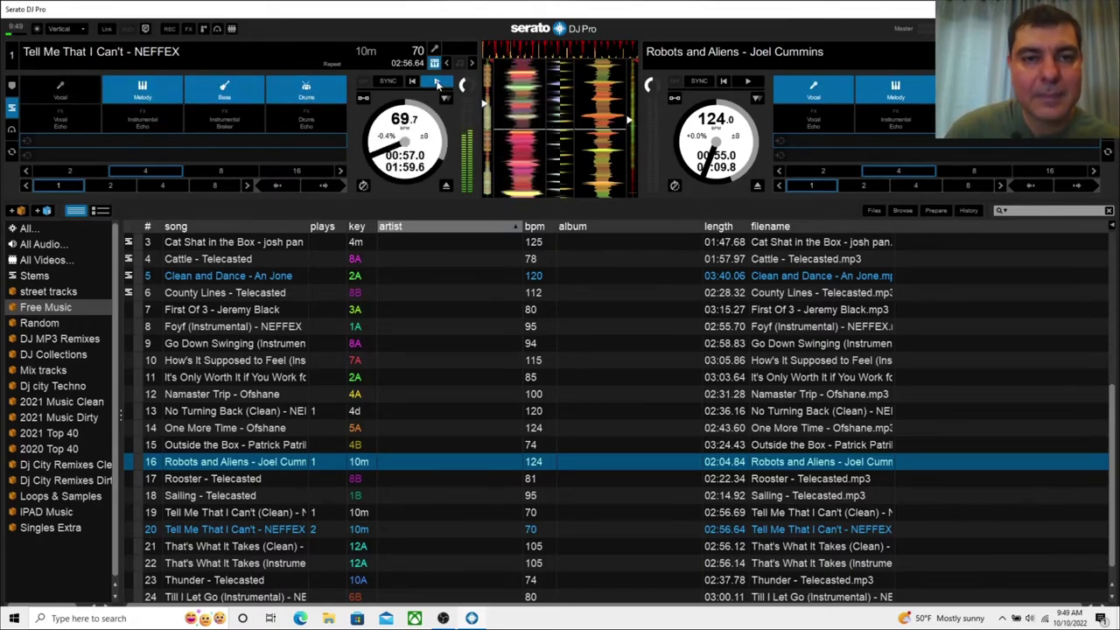
left_click(72, 93)
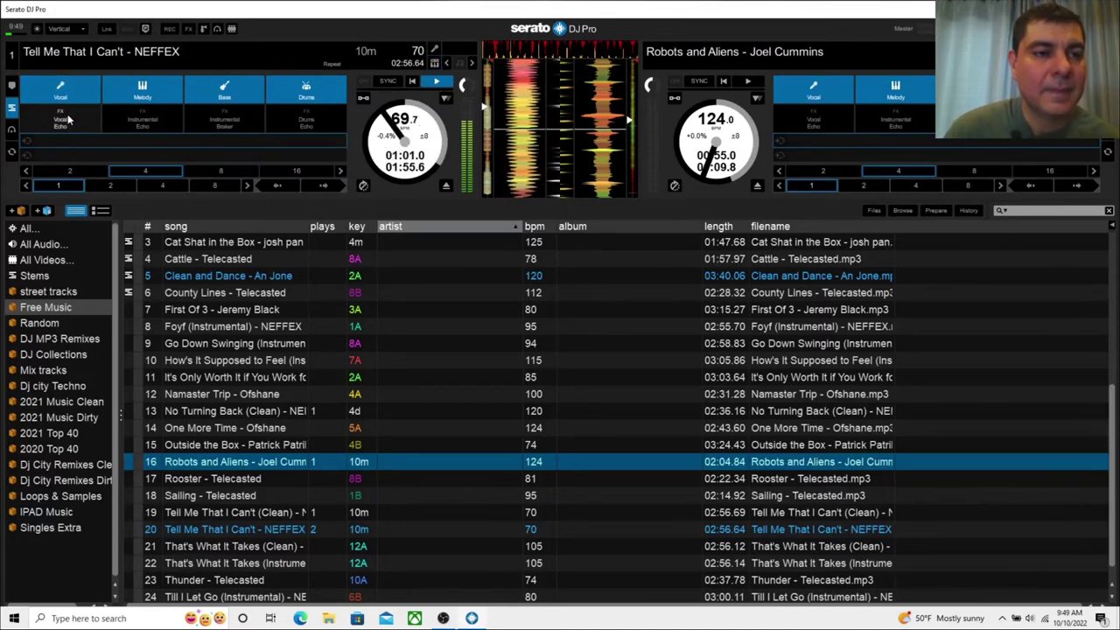
Switch deck 1's Vocal Echo effect on and off, and stop the deck with all stems active
left_click(70, 119)
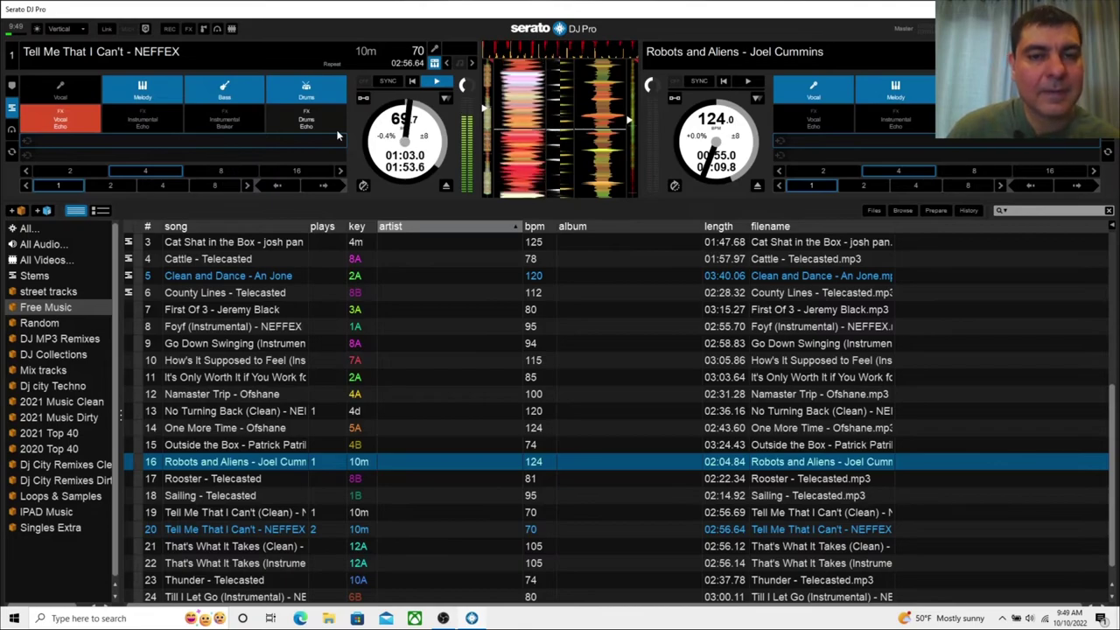
left_click(68, 120)
left_click(434, 82)
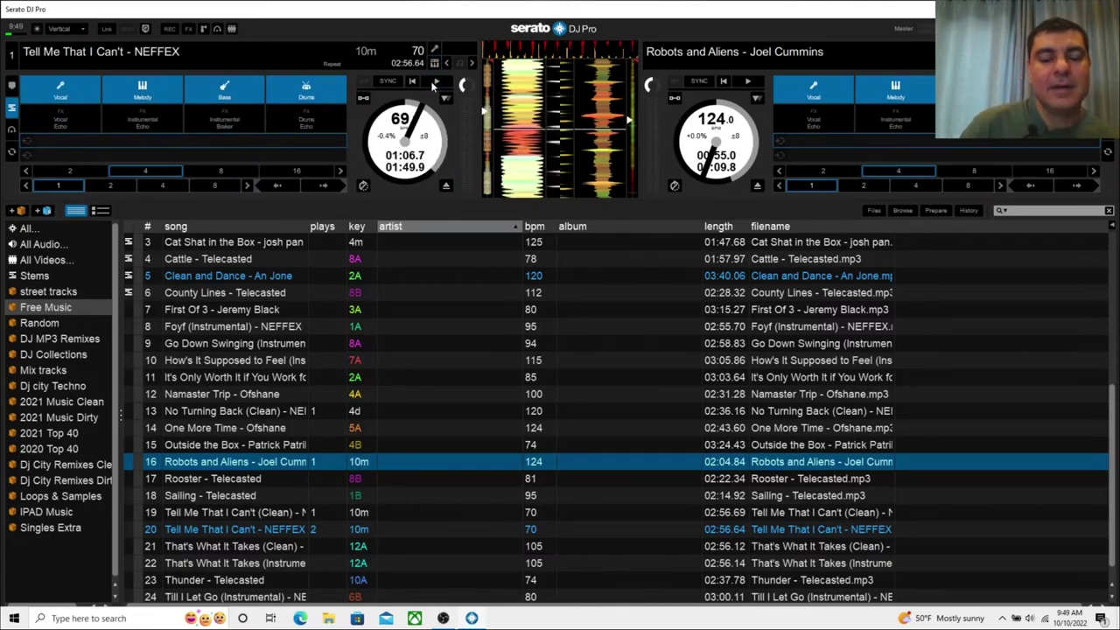